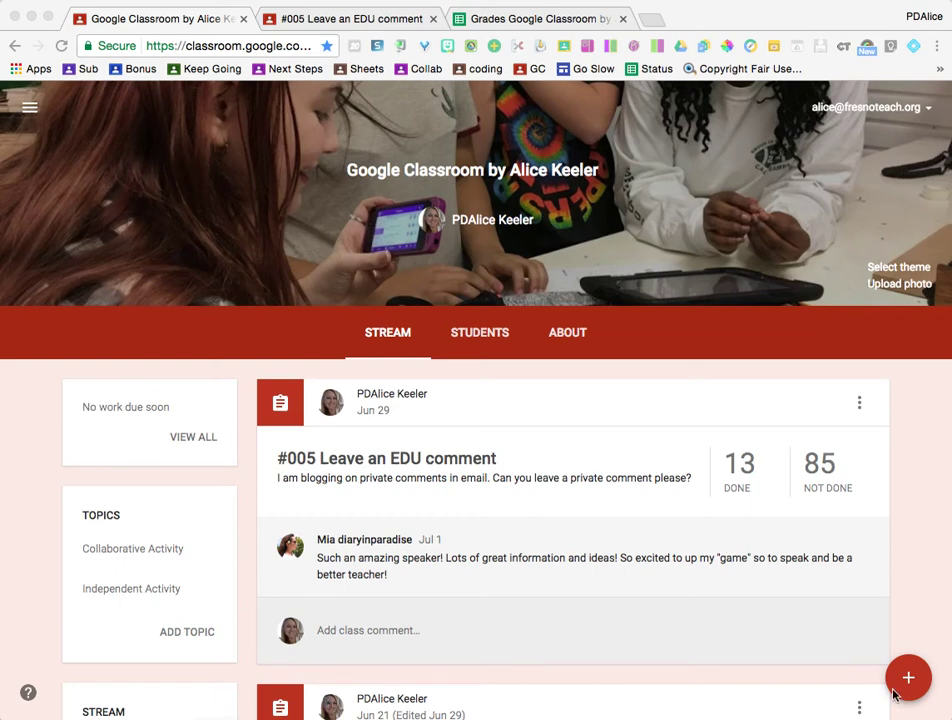
- Create a new assignment for the class titled "#006 TemplateTab find your tab and fill it out"
left_click(910, 690)
mouse_move(909, 682)
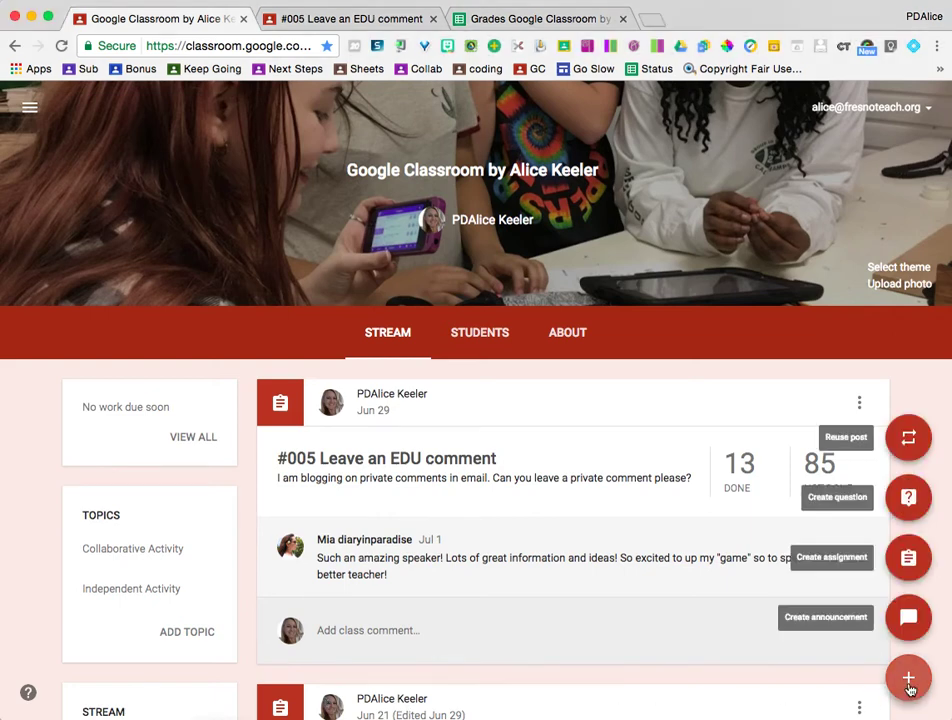
left_click(911, 577)
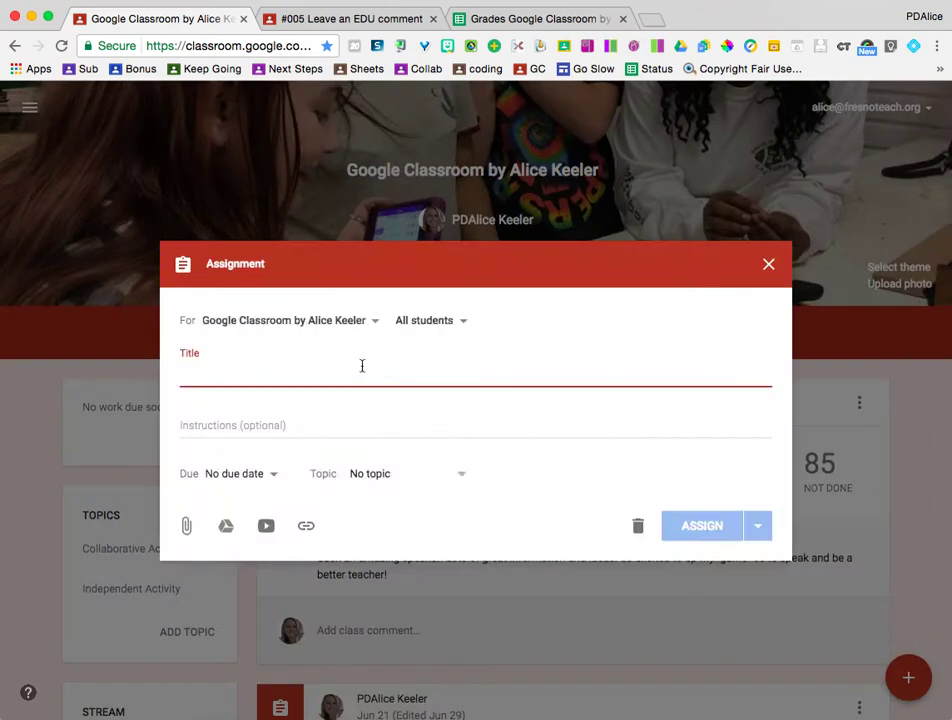
type("#006")
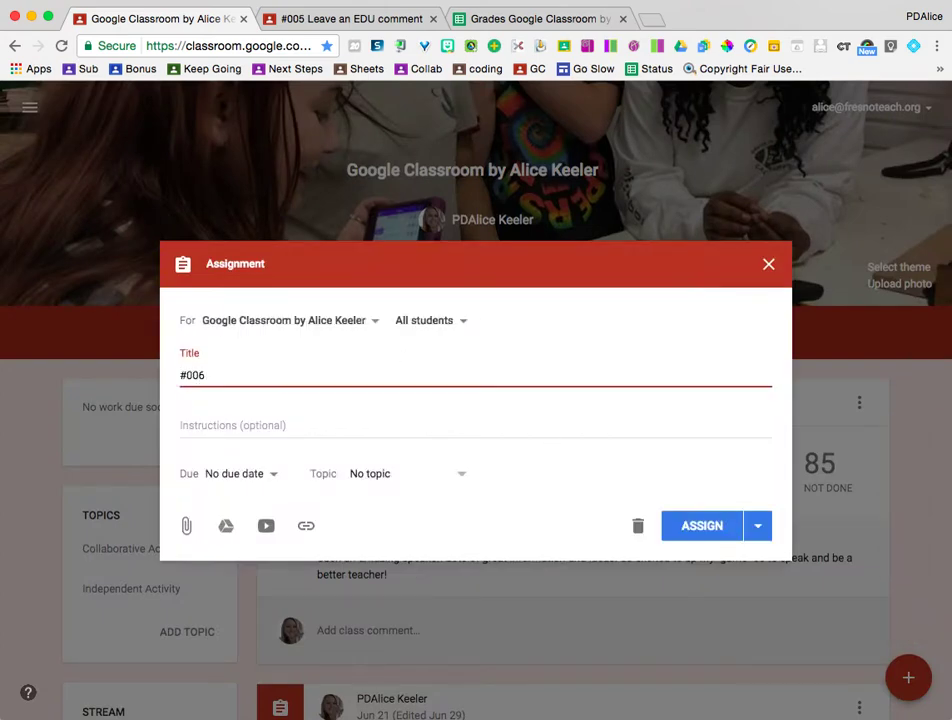
type(" TemplateTab find your ta")
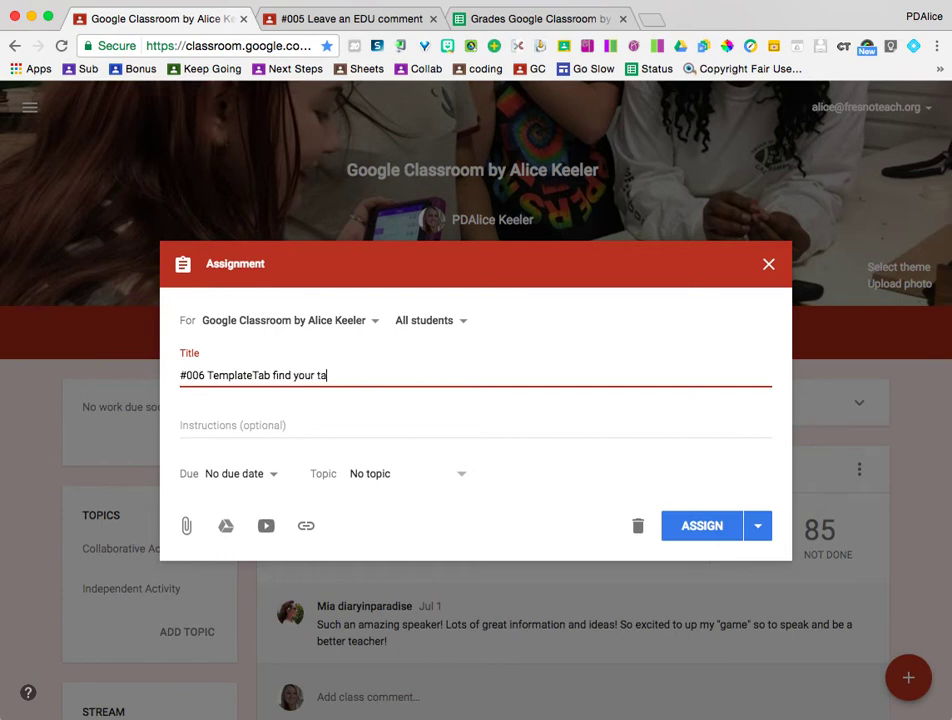
type("it out")
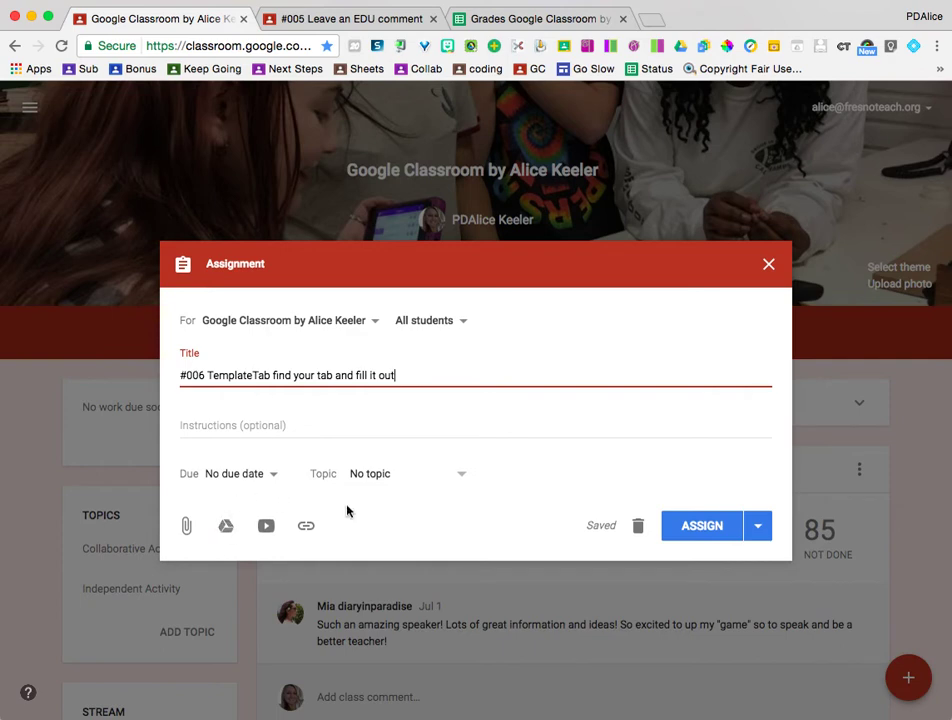
- Open alicekeeler.com/templatetab in a new browser tab, make a copy of the TemplateTab spreadsheet and select the roster area A2:C20
key("super+t")
type("alicekeeler.com")
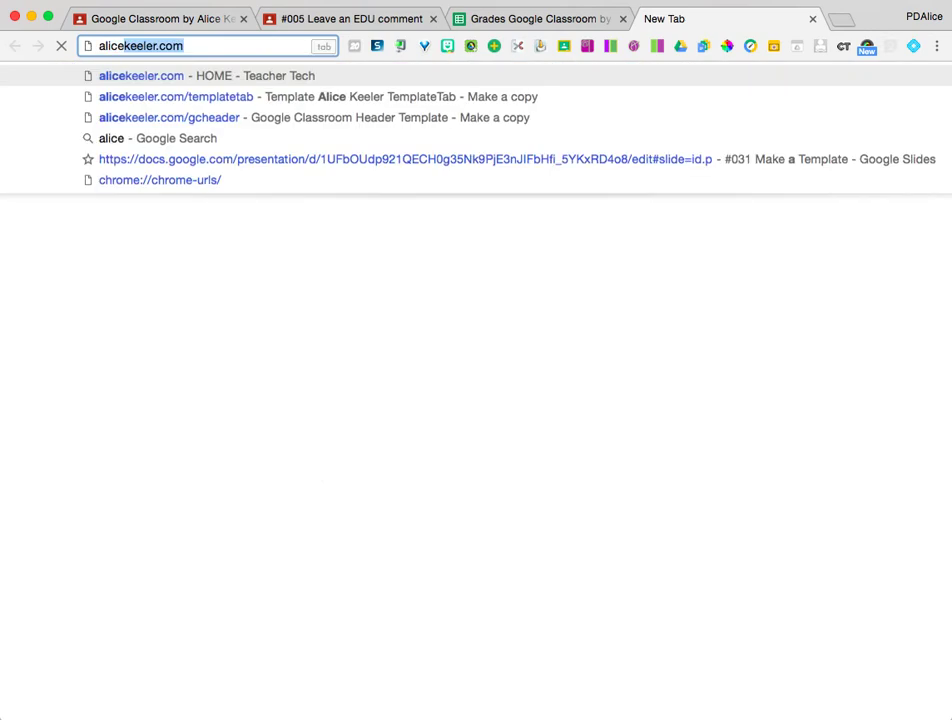
type("/tem")
key("Return")
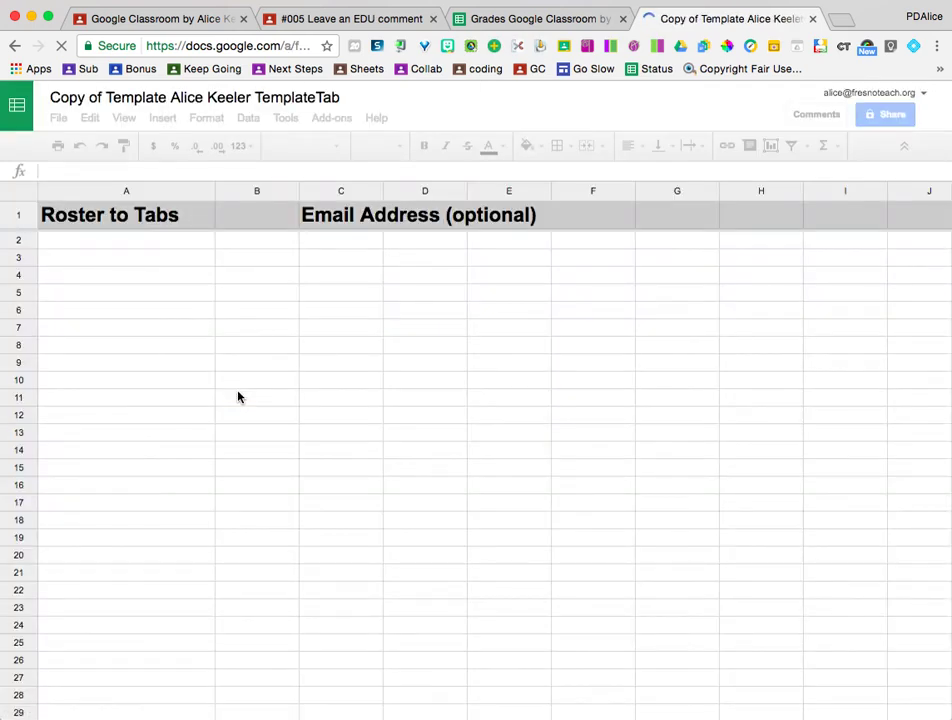
left_click(157, 244)
left_click_drag(132, 242, 351, 557)
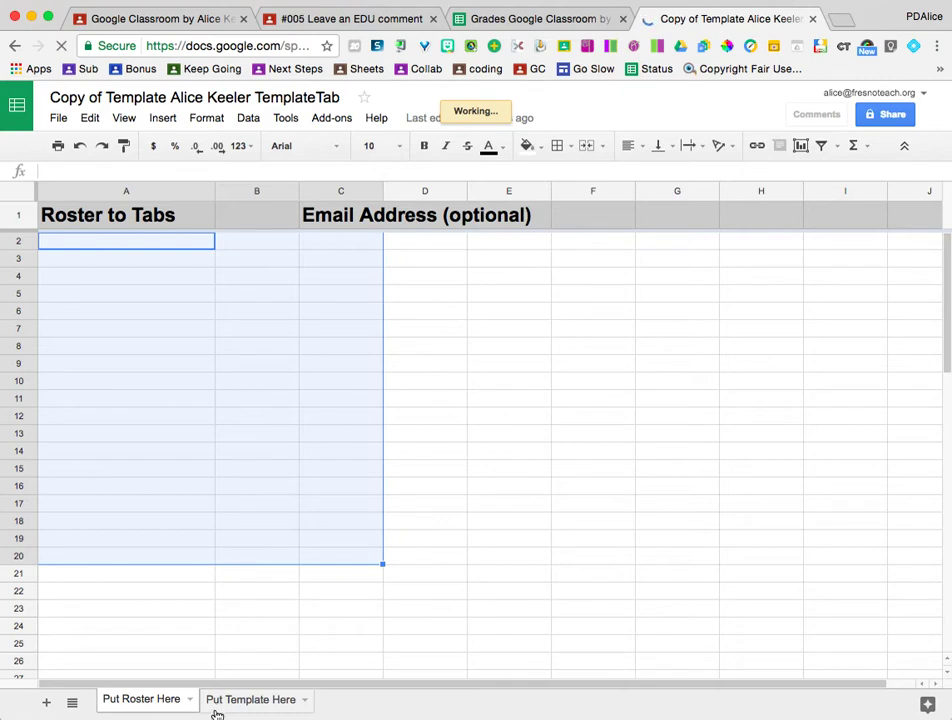
- On the Put Template Here sheet, freeze the first row and enter "Website Title" in A1
left_click(248, 700)
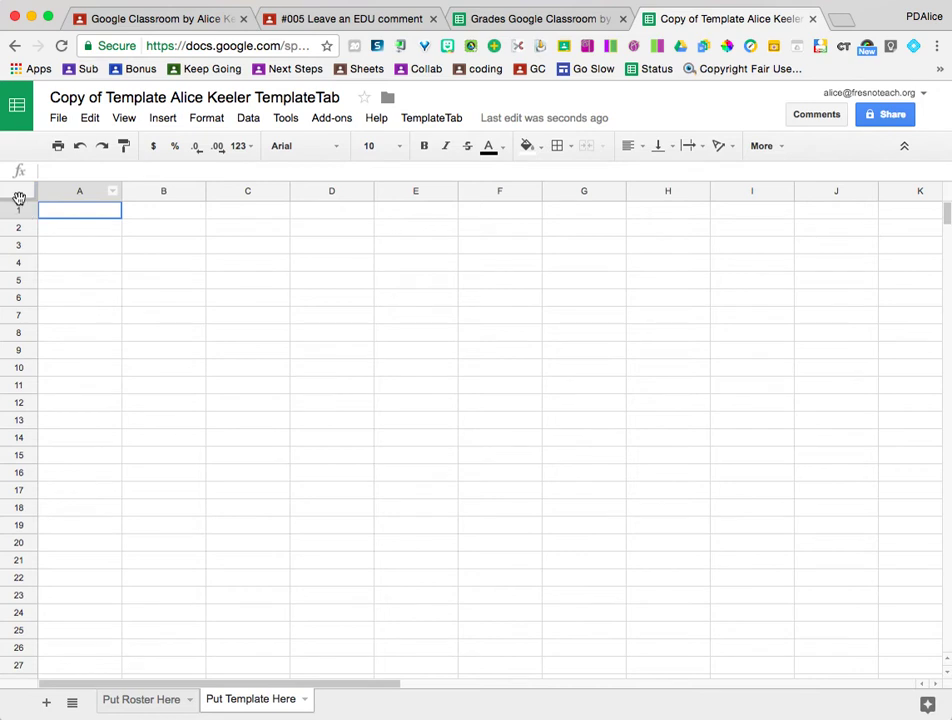
left_click_drag(19, 198, 22, 218)
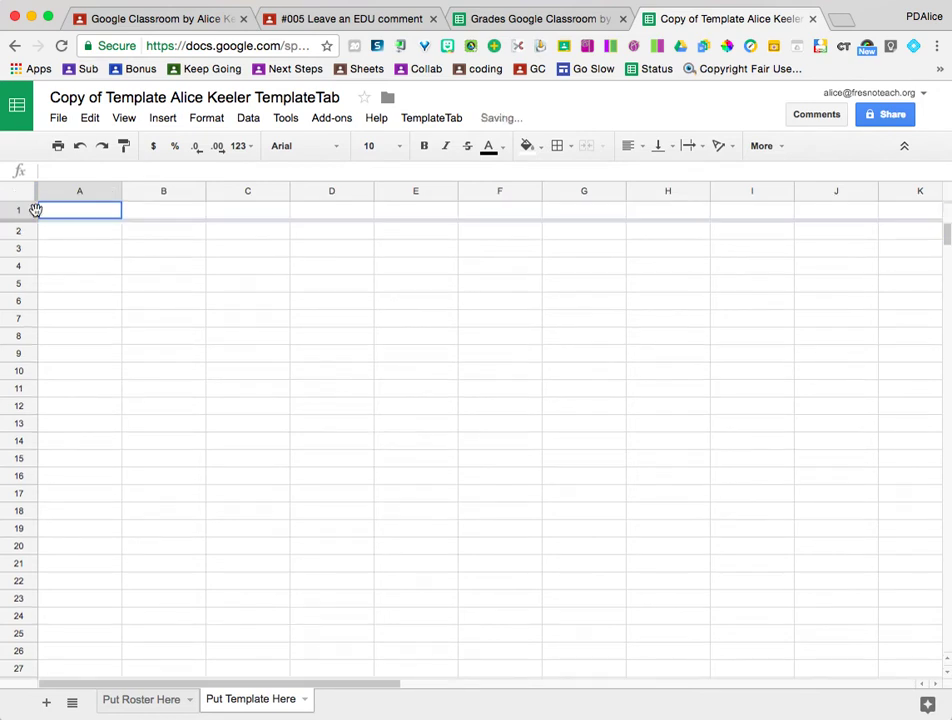
type("Web")
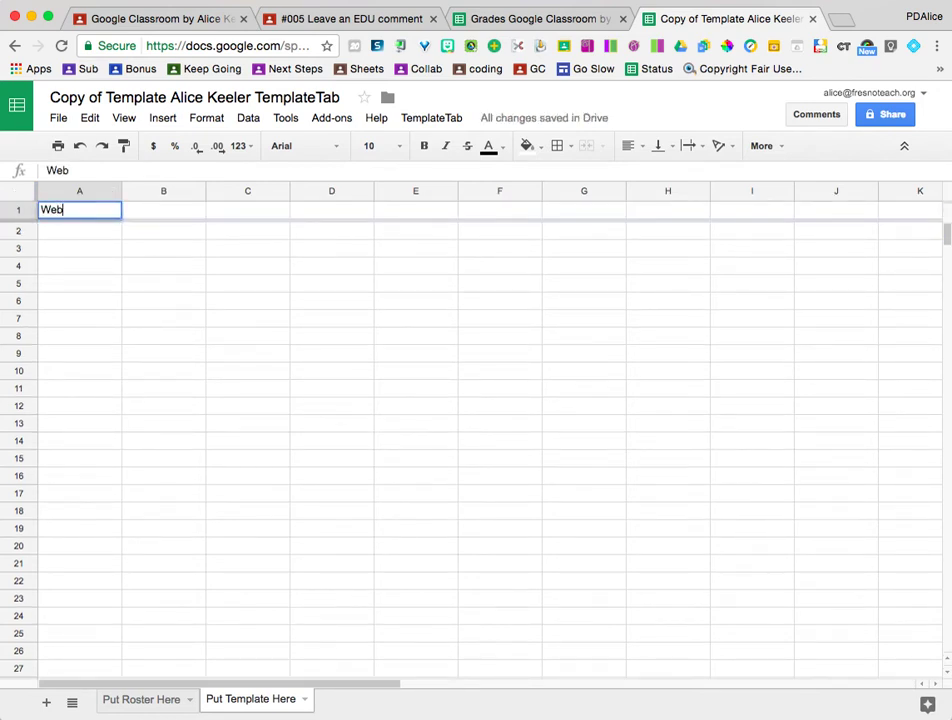
type("site Title")
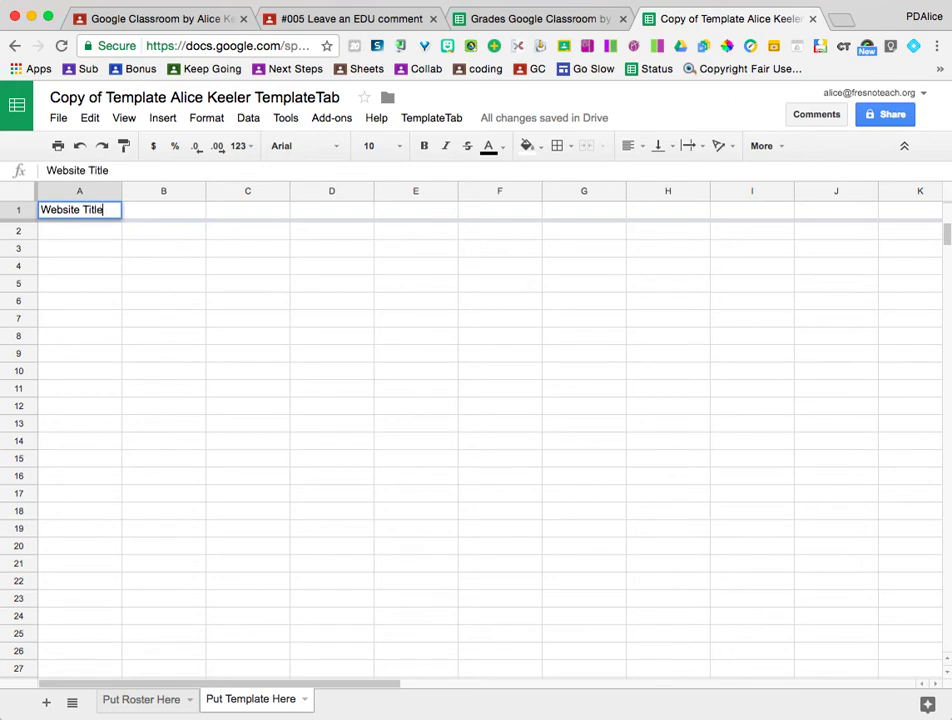
- Widen column A to more than double its width and enter the heading "Website URL" in B1
left_click(150, 284)
left_click_drag(121, 191, 238, 204)
left_click(266, 209)
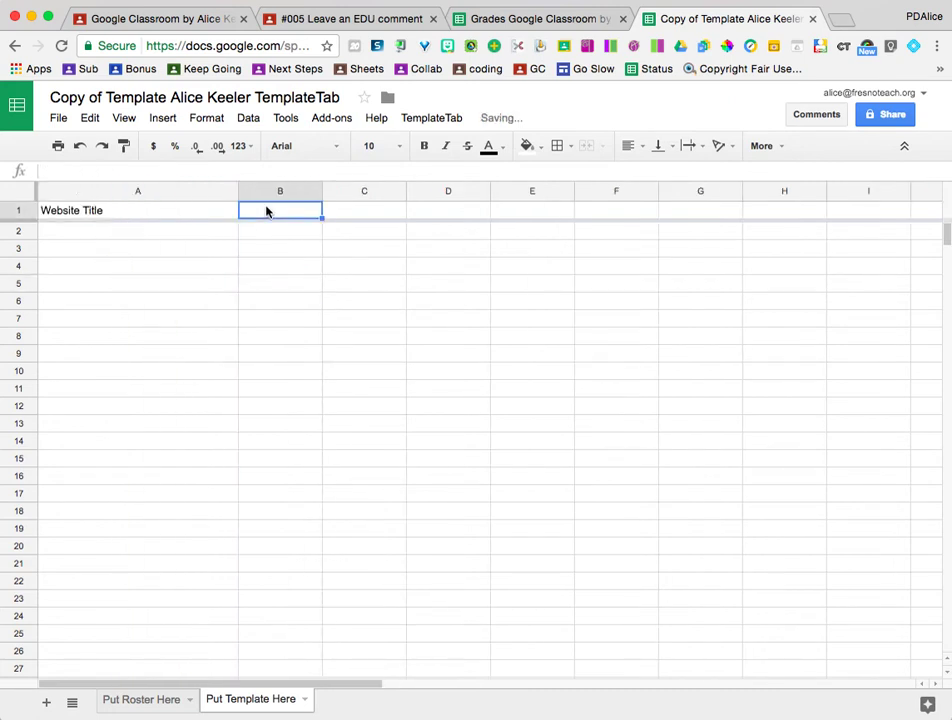
type("Website URL")
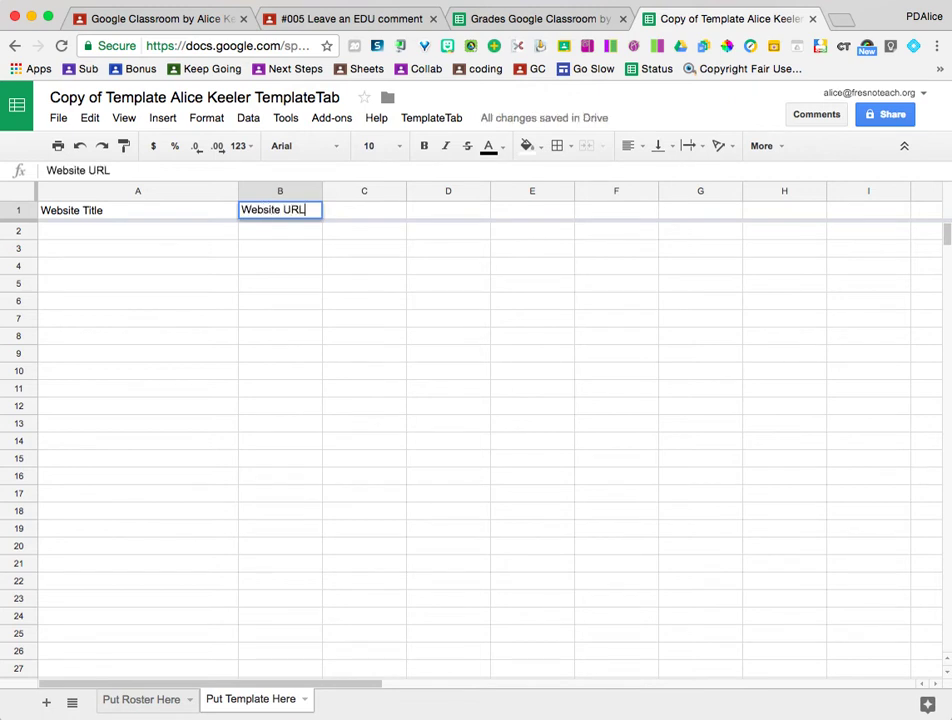
key("Return")
- Widen column B and enter the heading "Credible? Why" in C1
left_click_drag(323, 191, 389, 191)
left_click(427, 216)
type("Credible? Why")
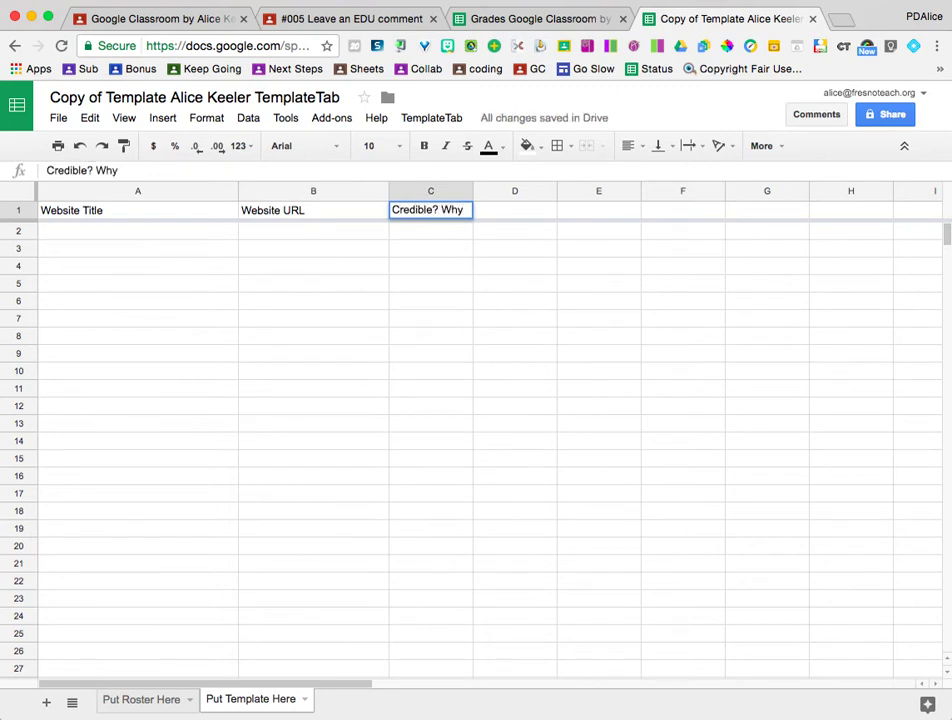
key("Return")
- Enter the headings "Information 1" in D1 and "Information 2" in E1
left_click(512, 208)
type("In")
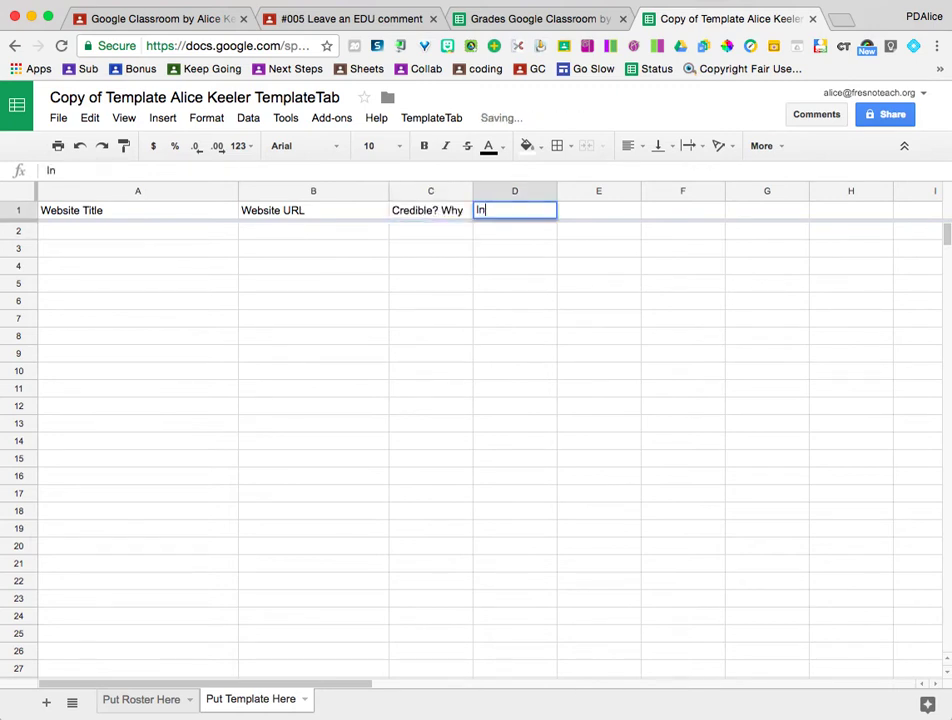
type("formation 1")
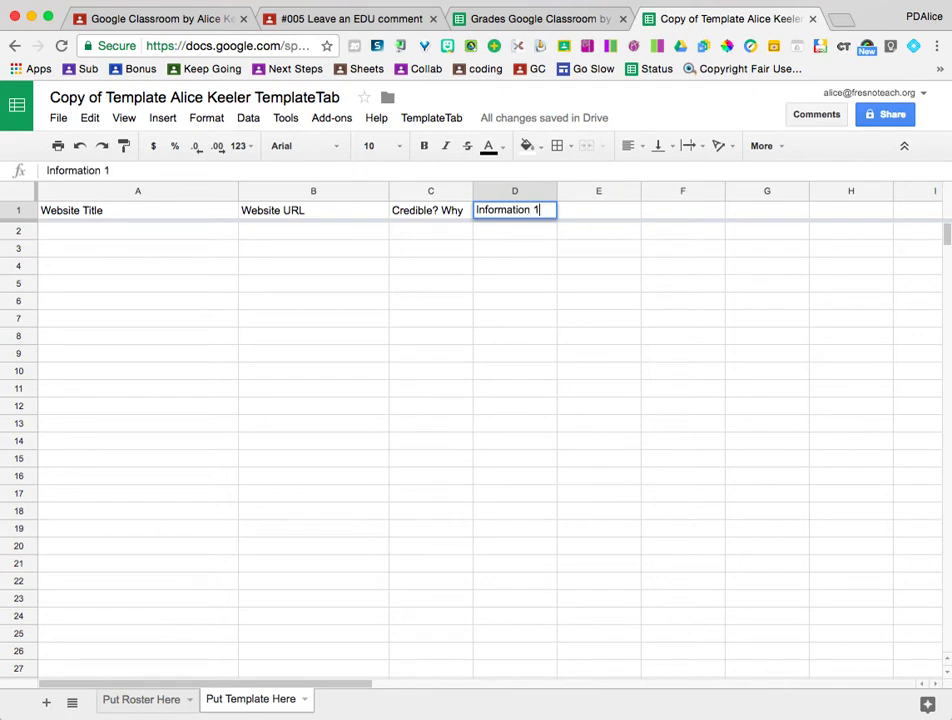
key("Tab")
type("Information 2")
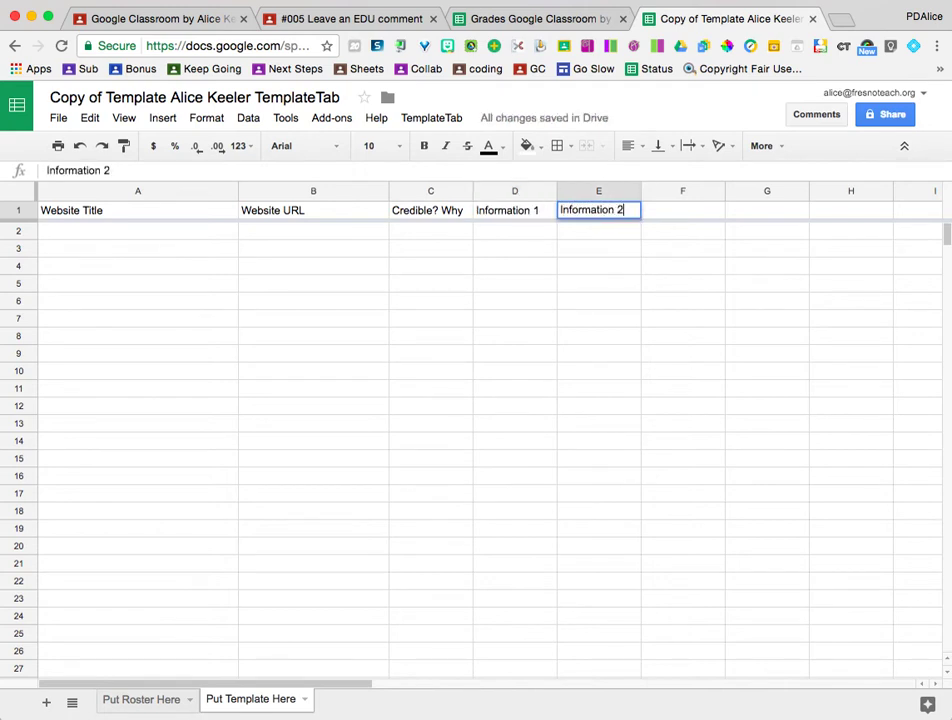
key("Return")
- Widen columns D and E together to about twice their width
left_click(498, 191)
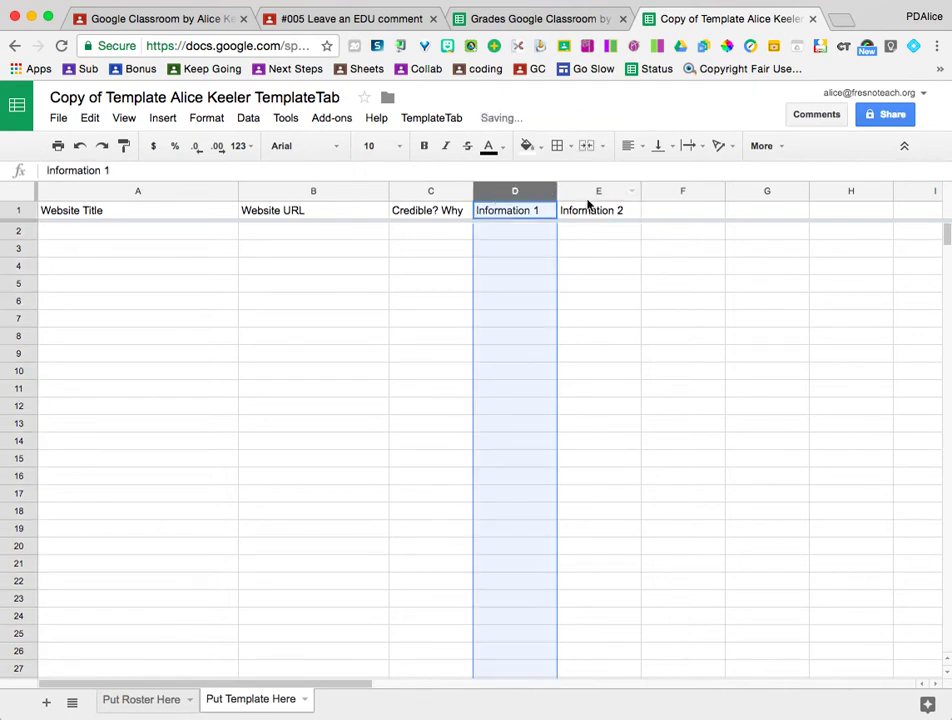
left_click(588, 194, "shift")
left_click_drag(641, 191, 721, 192)
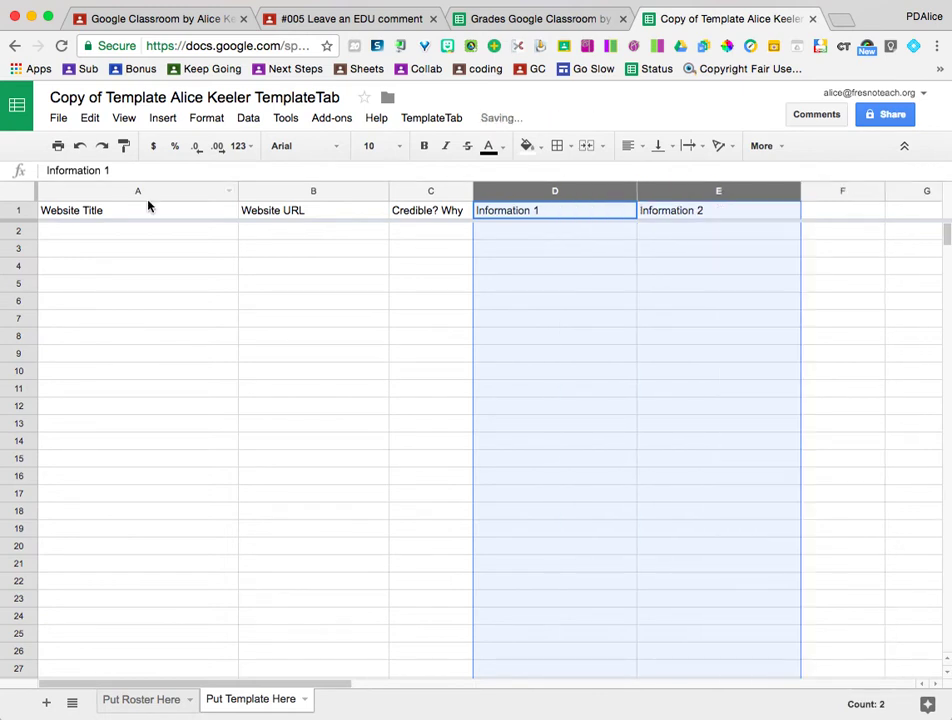
- Format the header row with a golden-yellow fill and bold 14-point Comic Sans text
left_click(19, 211)
left_click(527, 147)
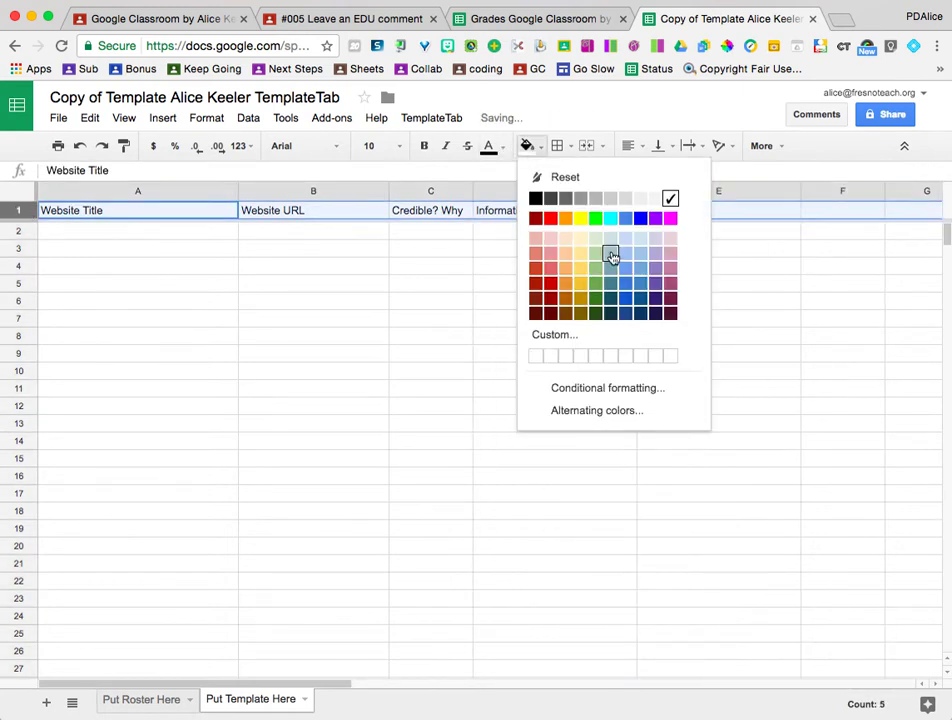
left_click(583, 283)
left_click(370, 146)
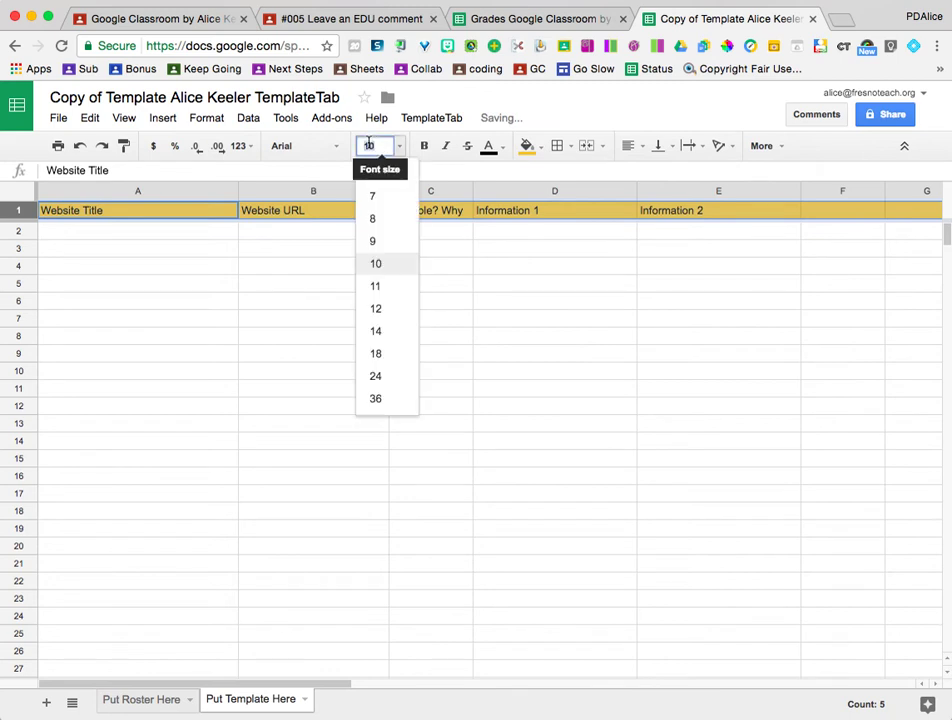
left_click(404, 327)
left_click(428, 148)
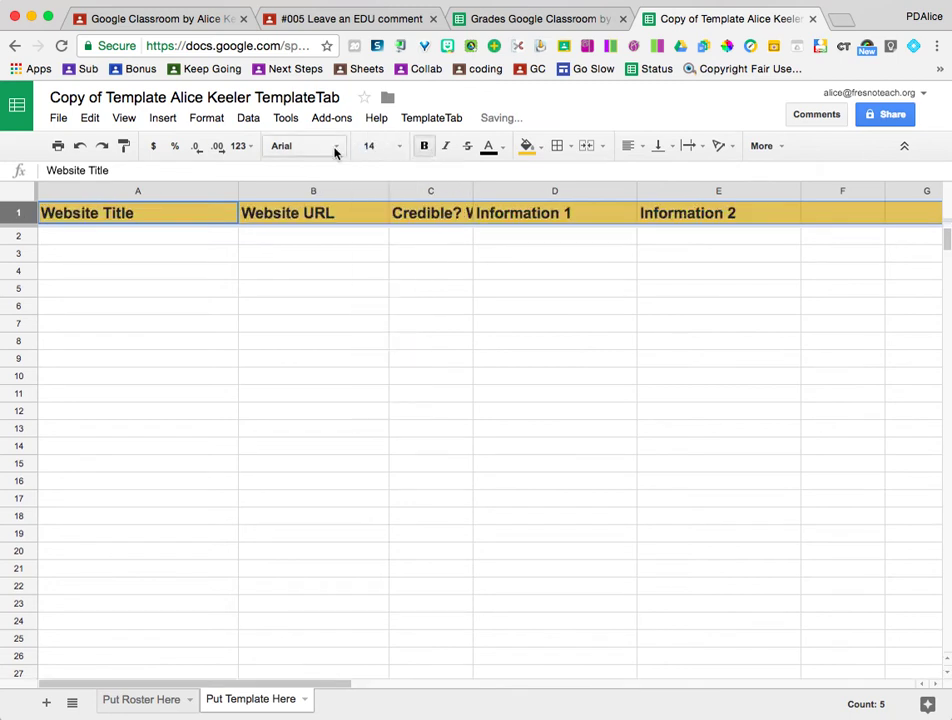
left_click(303, 150)
left_click(312, 280)
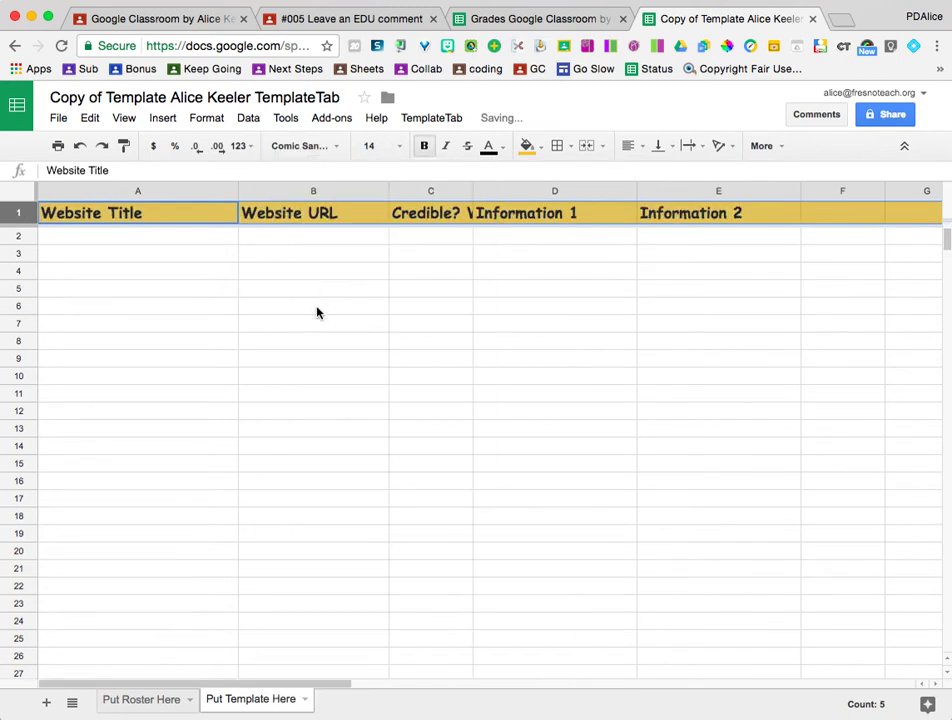
left_click(419, 414)
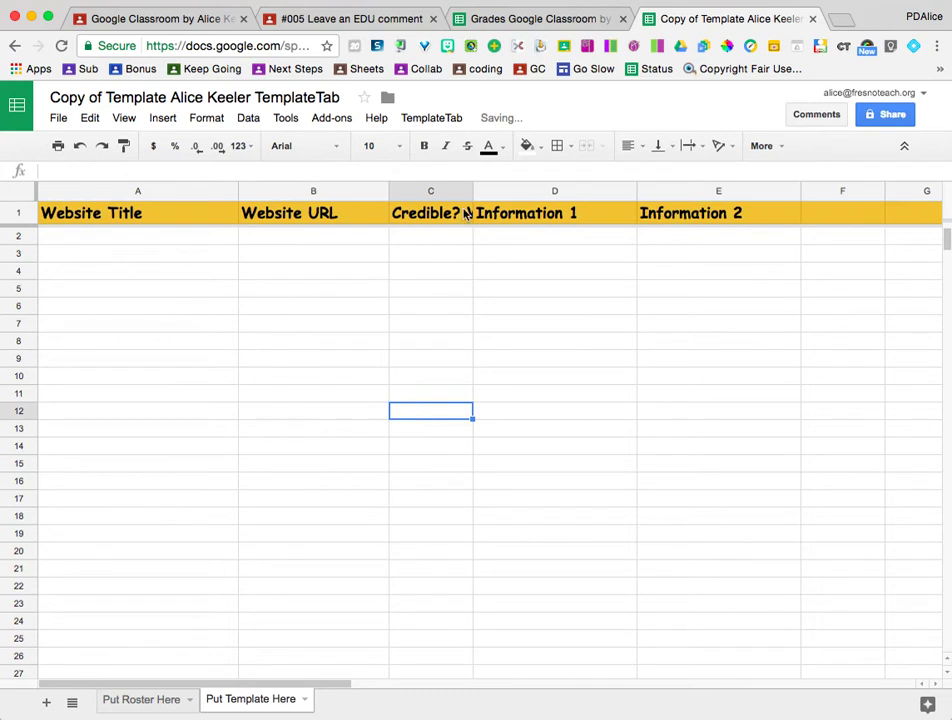
- Widen column C so that its full "Credible? Why" heading fits
left_click(466, 193)
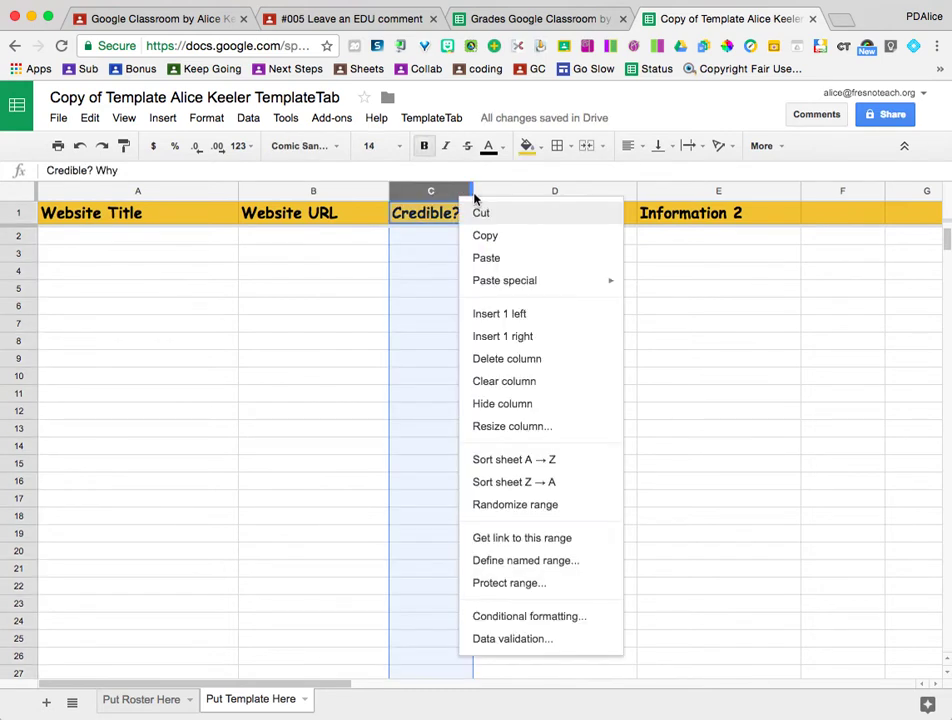
left_click(688, 308)
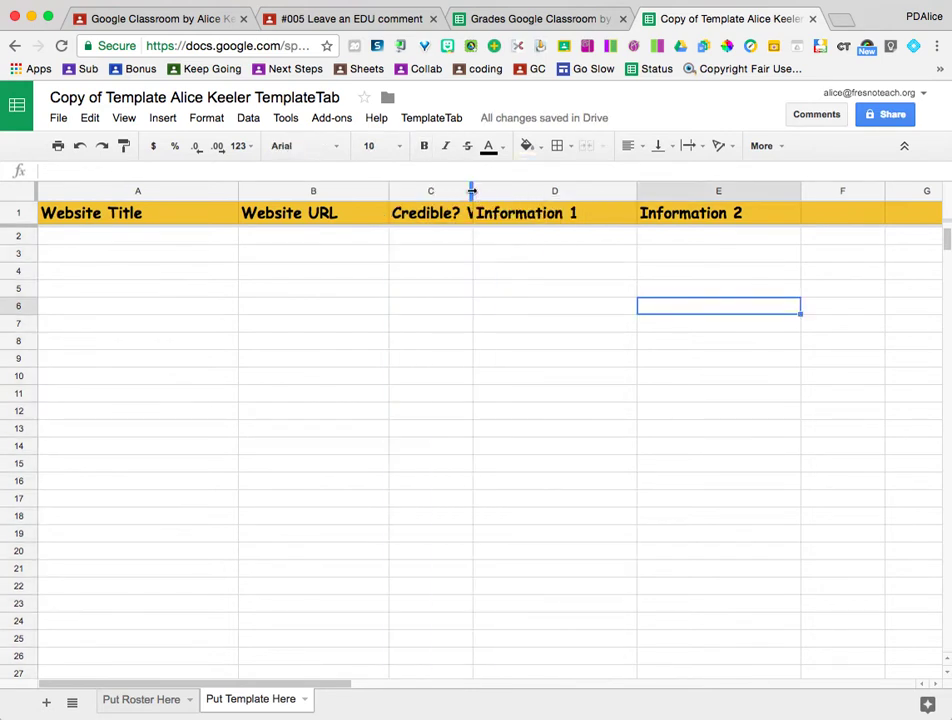
left_click_drag(472, 191, 531, 193)
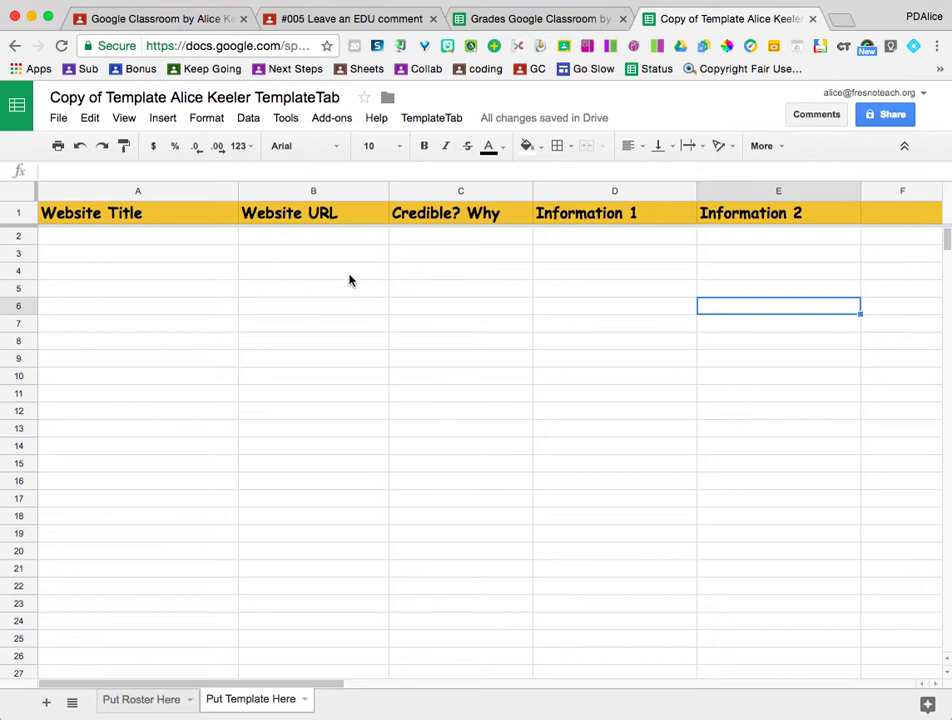
- Export the class grades from assignment #005 to Google Sheets, and copy the students' names and emails through row 33 of the grades spreadsheet
left_click(319, 22)
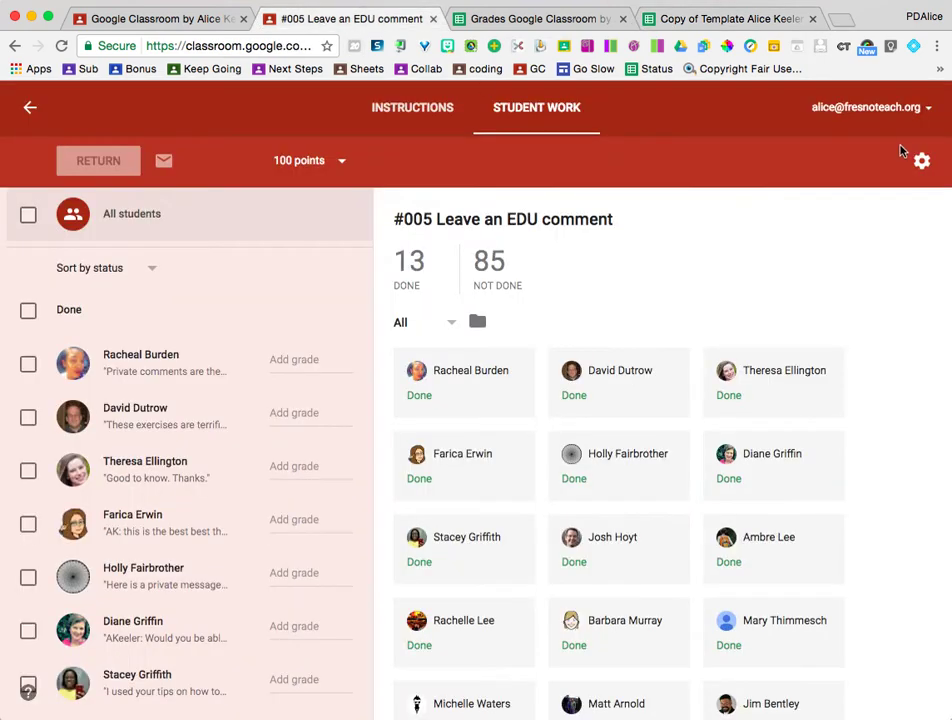
left_click(920, 168)
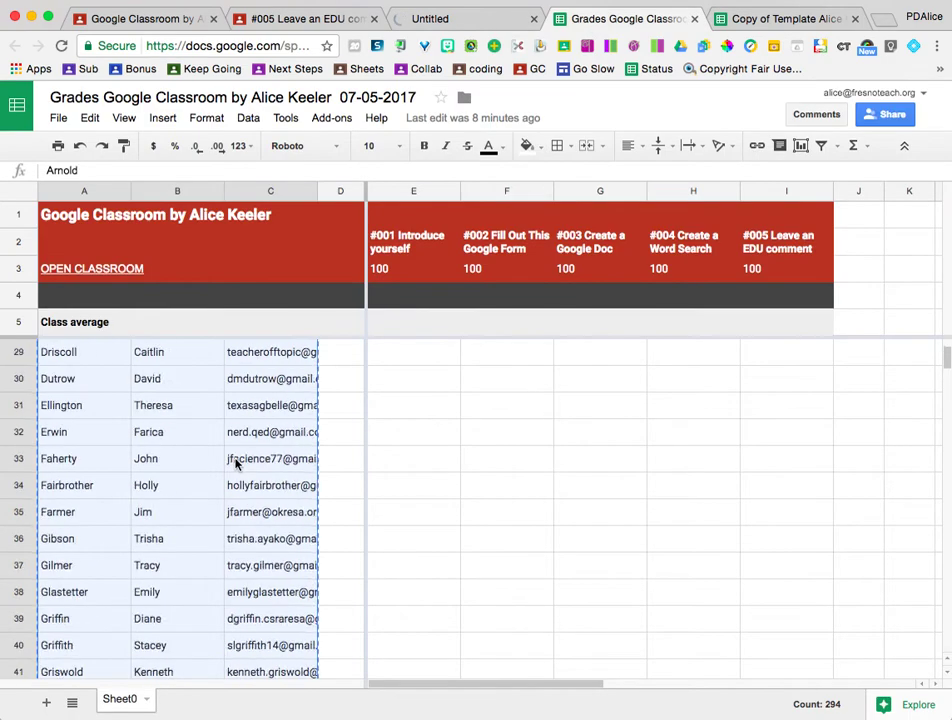
scroll(227, 545, "down", 8)
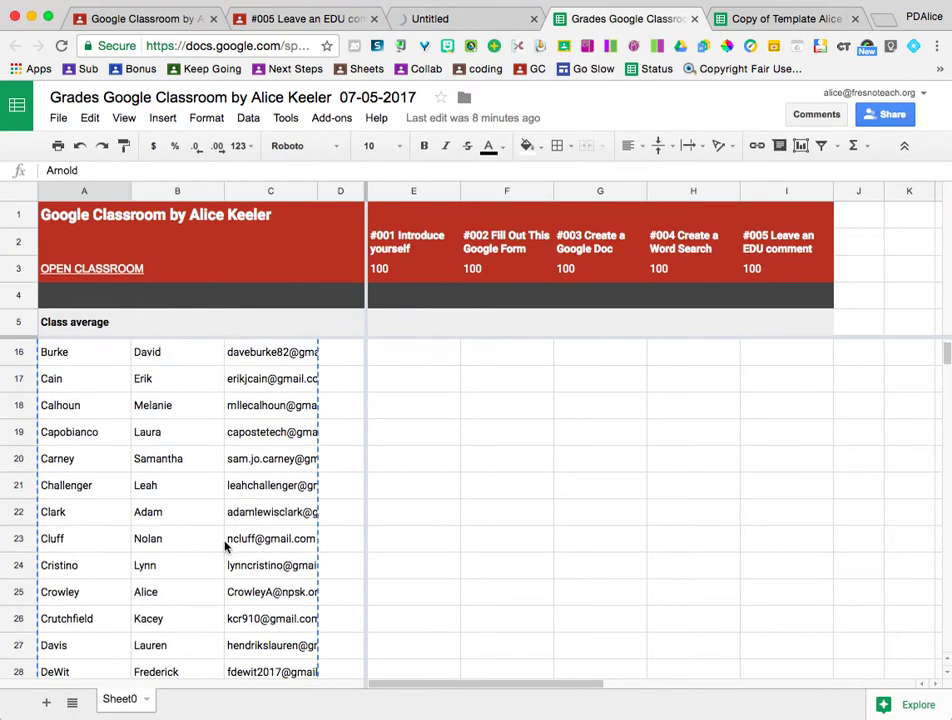
left_click(255, 563, "shift")
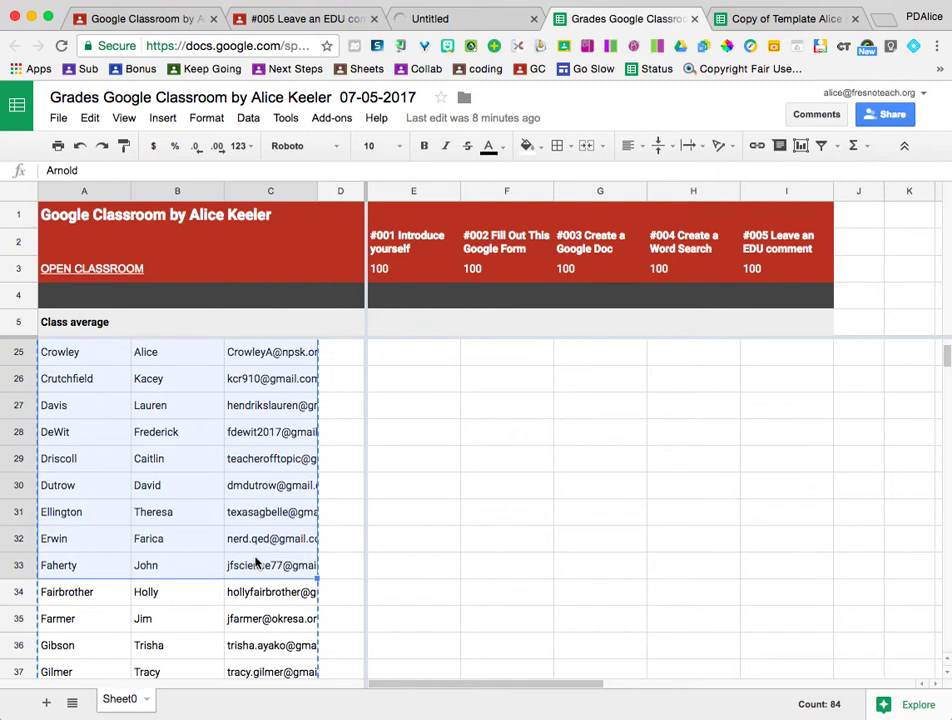
- Paste the copied student roster into the Put Roster Here sheet of the TemplateTab copy, starting at A2
left_click(768, 19)
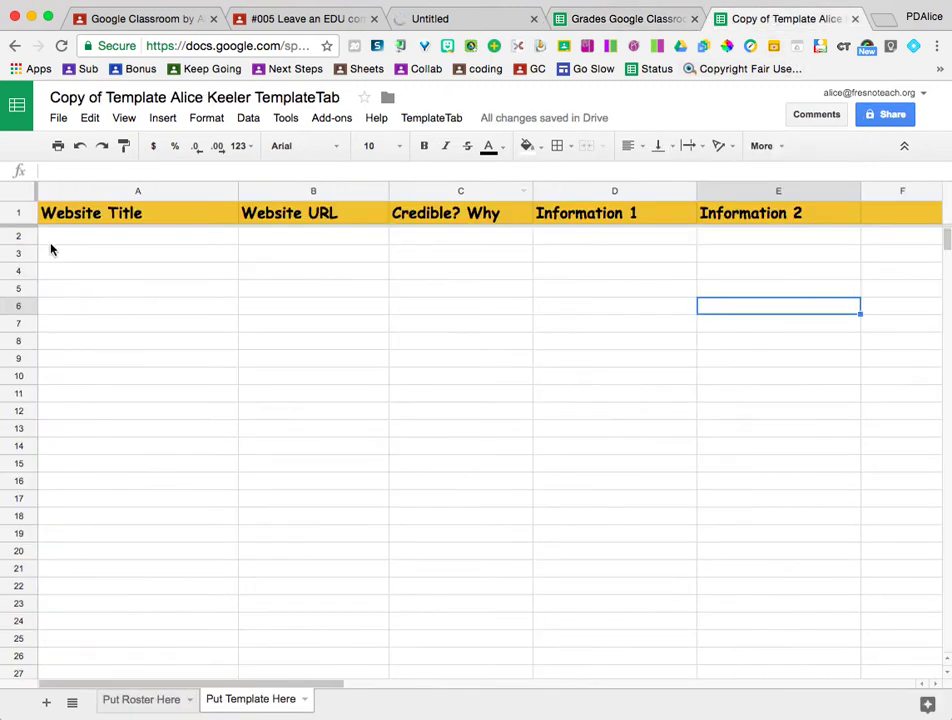
left_click(162, 704)
left_click(94, 241)
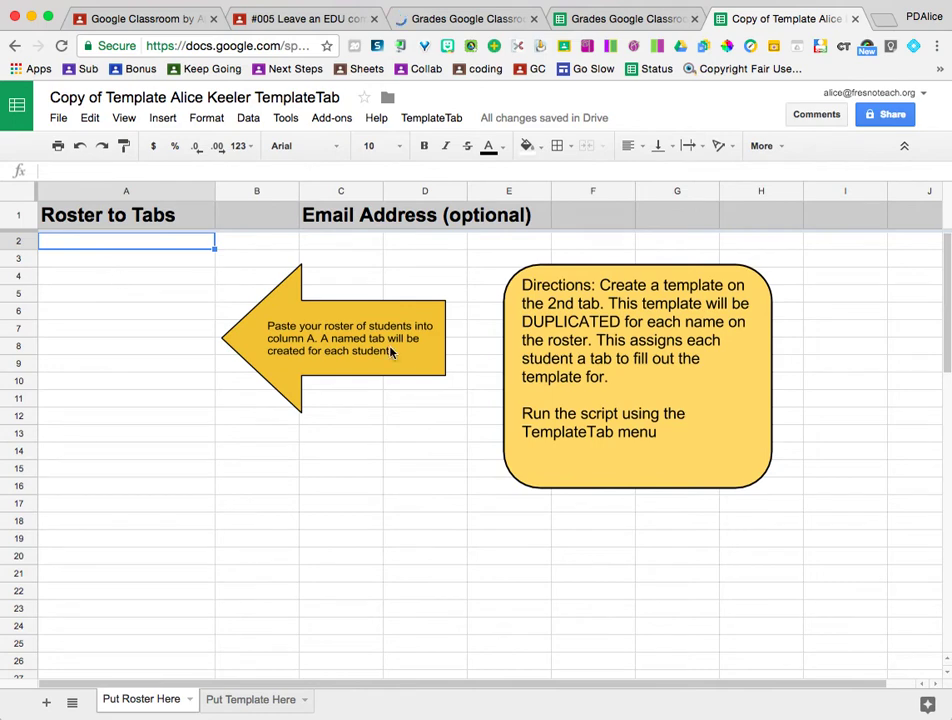
key("ctrl+v")
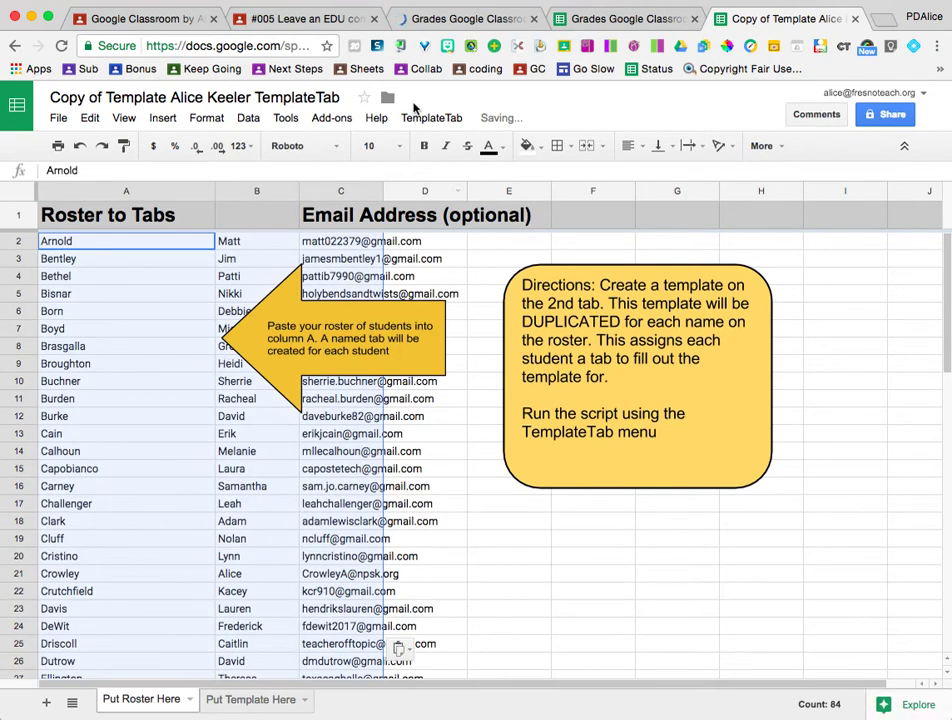
- Run the TemplateTab script to create a template tab for every student on the roster, authorizing it with the teacher's school account
left_click(431, 117)
left_click(432, 145)
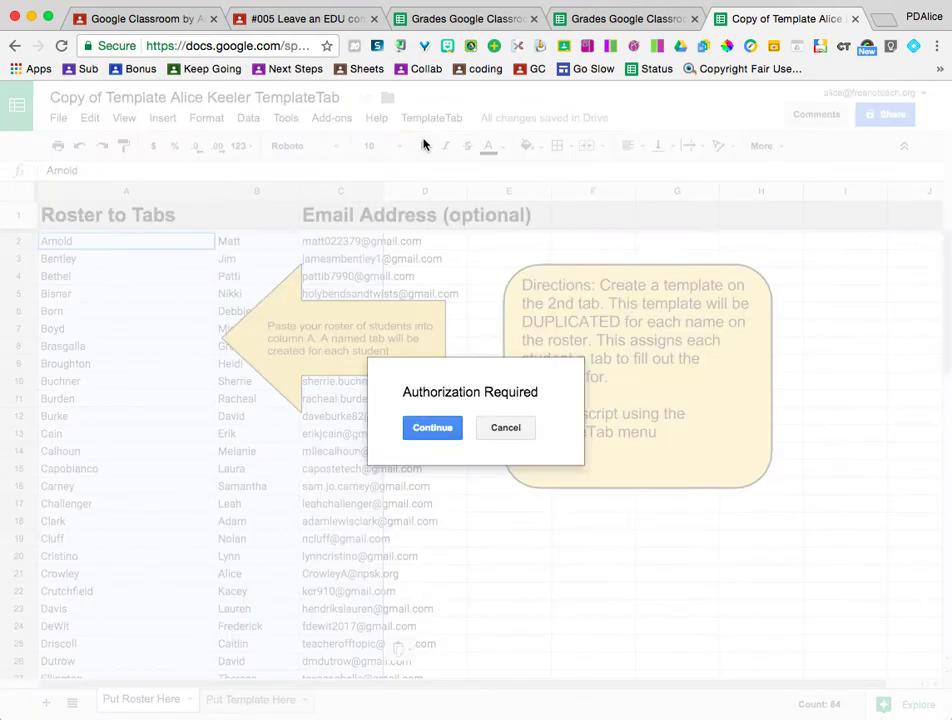
left_click(445, 434)
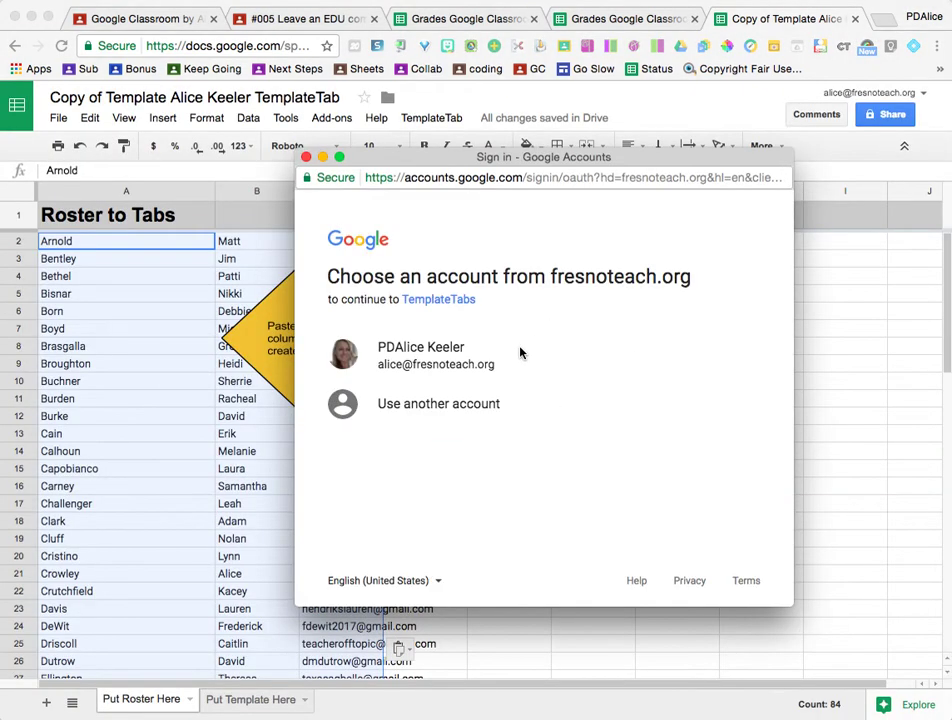
left_click(453, 368)
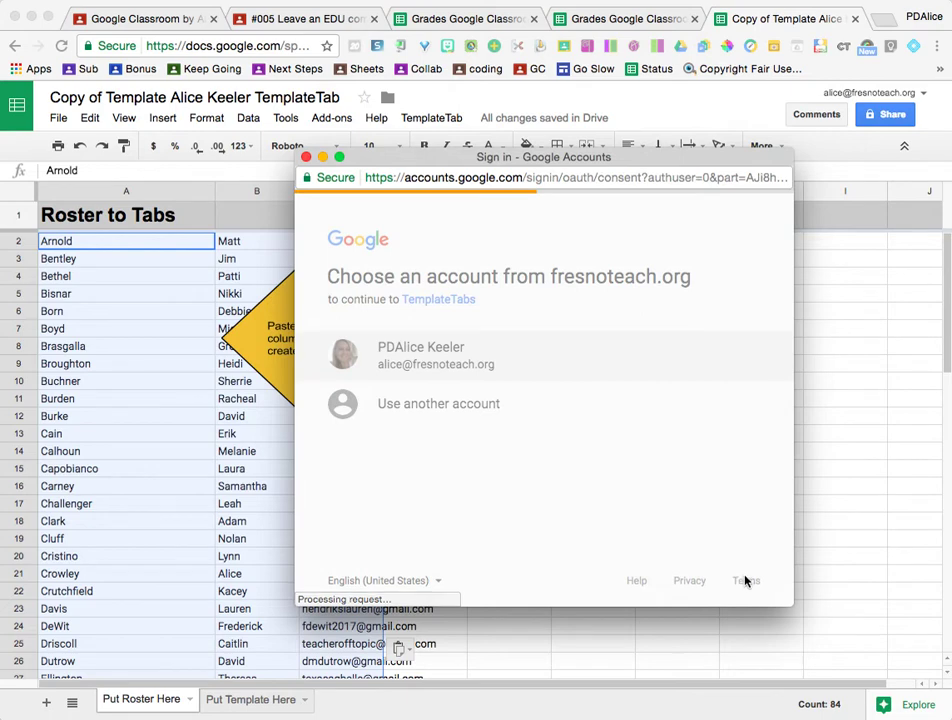
left_click(735, 567)
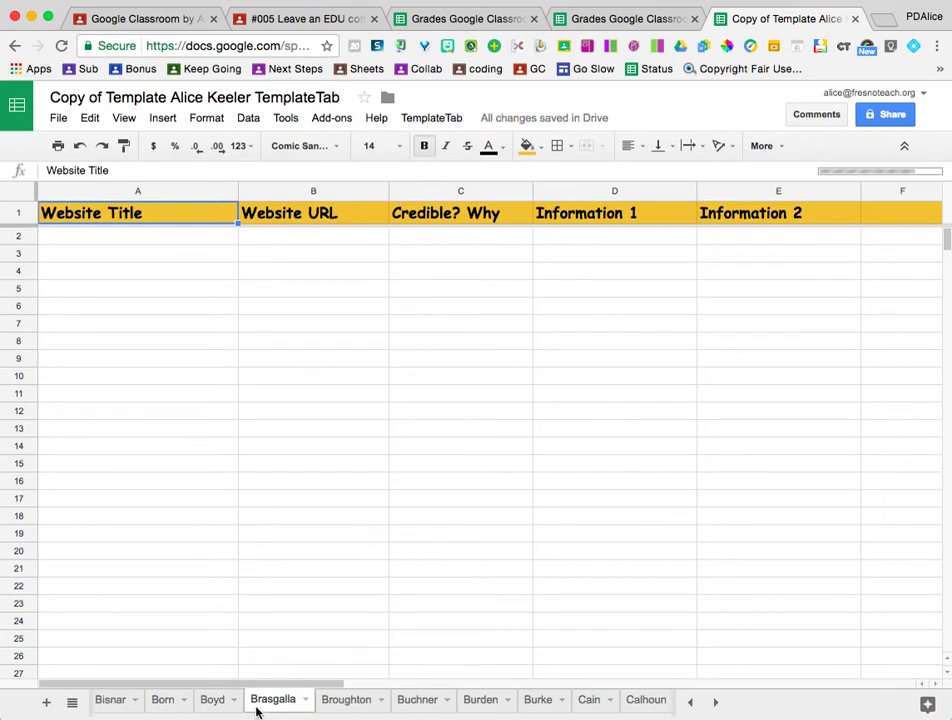
- Look through several of the generated student tabs to check the research template headings in each
left_click(209, 709)
left_click(165, 704)
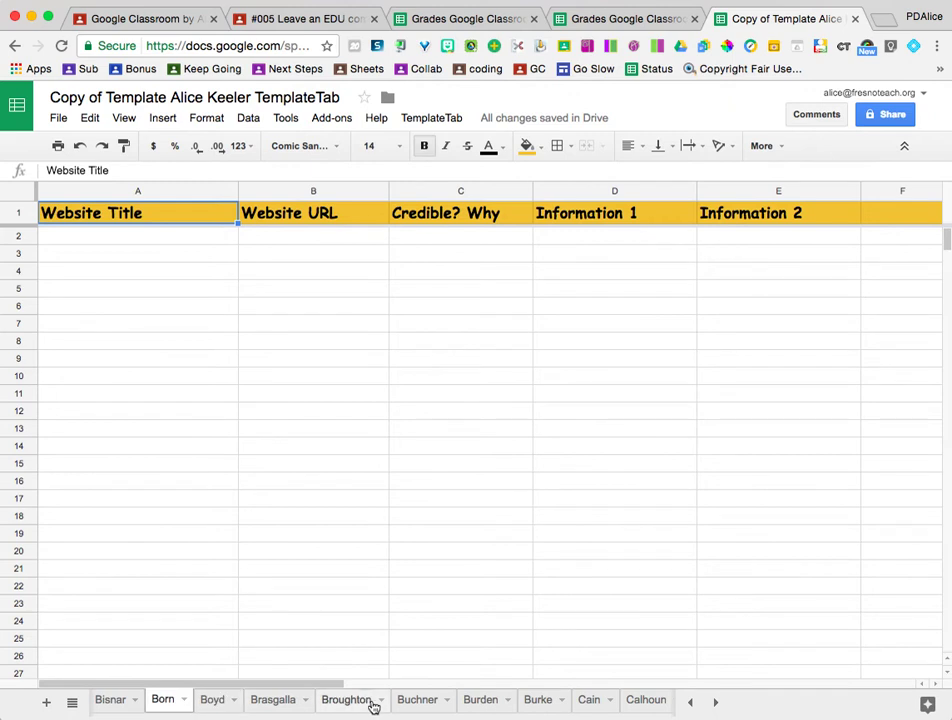
left_click(362, 704)
left_click(420, 704)
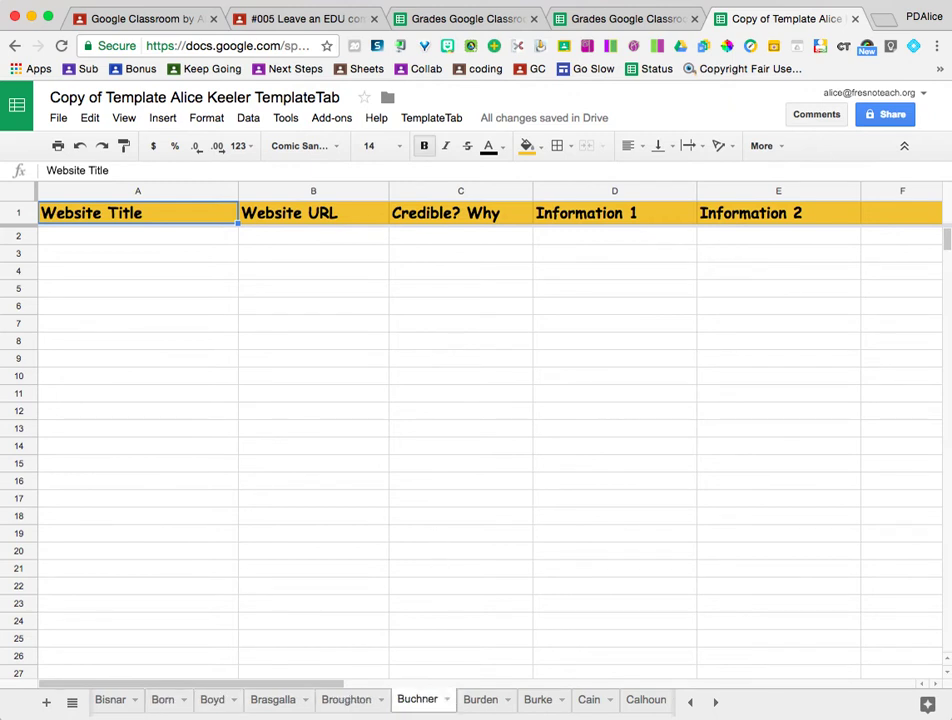
left_click(484, 706)
left_click(541, 704)
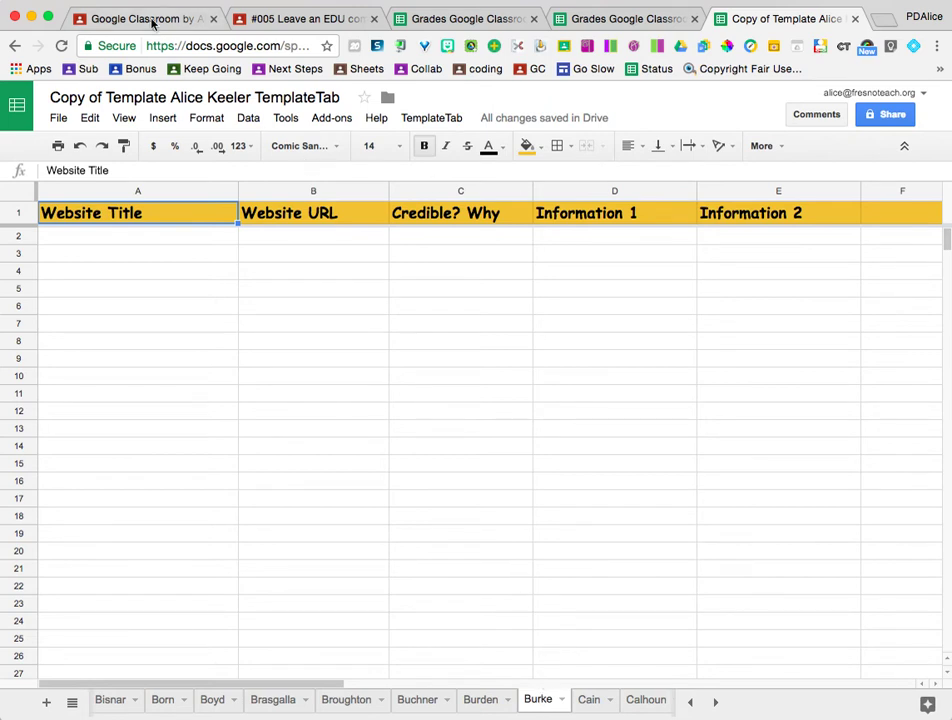
- Rename the spreadsheet as "#006 Website Crowdsourcing"
left_click(165, 97)
type("#0")
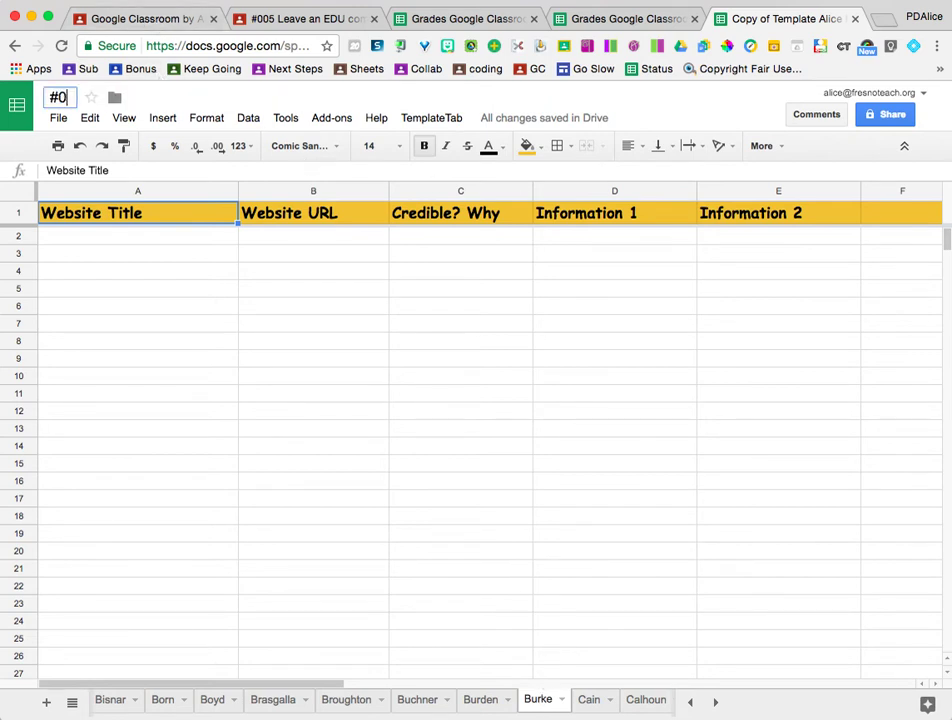
type("06 Website C")
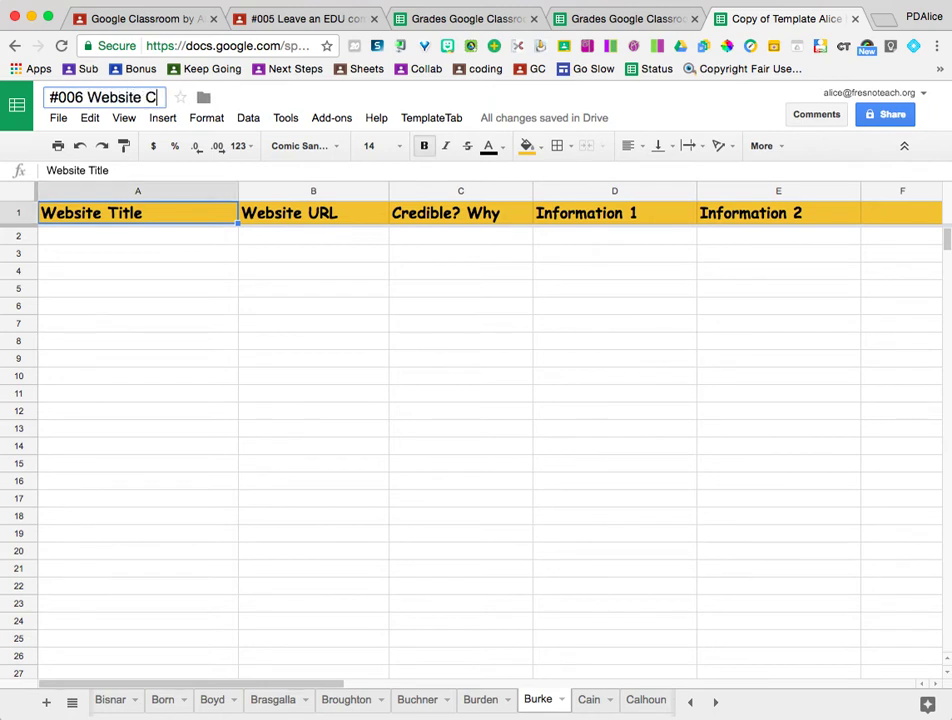
type("rowdsourcing")
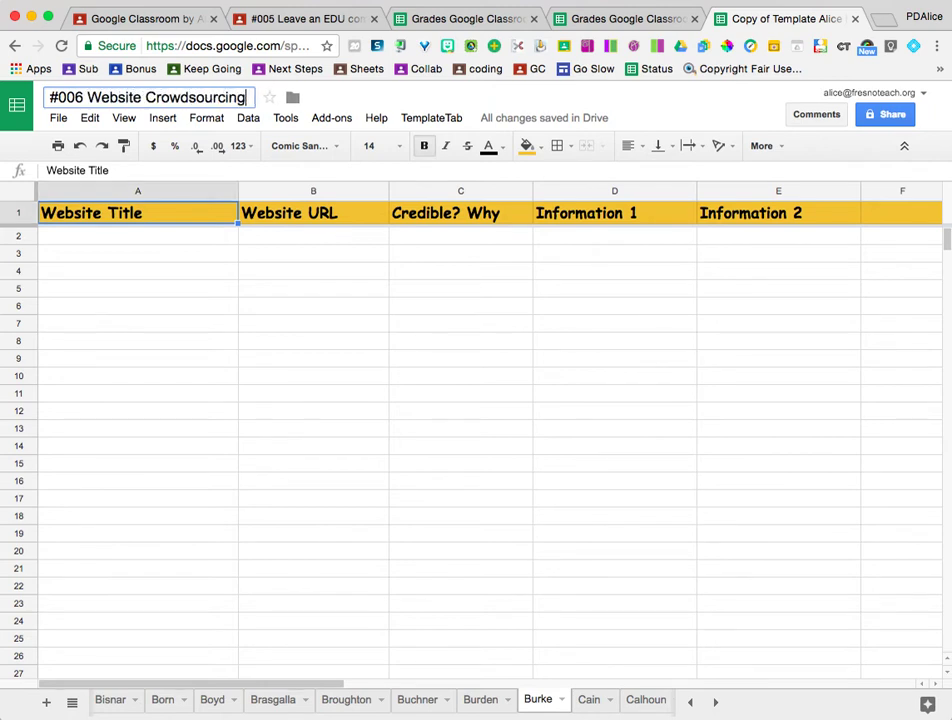
key("Return")
- Switch to Google Classroom and attach "#006 Website Crowdsourcing" from Google Drive to the #006 TemplateTab assignment draft
left_click(130, 18)
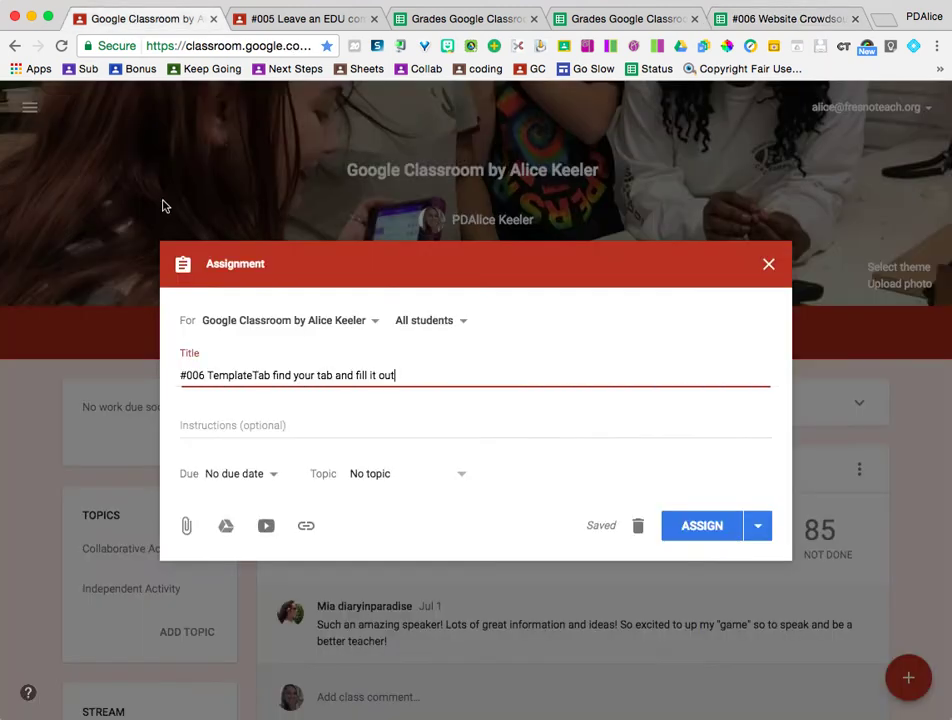
left_click(232, 535)
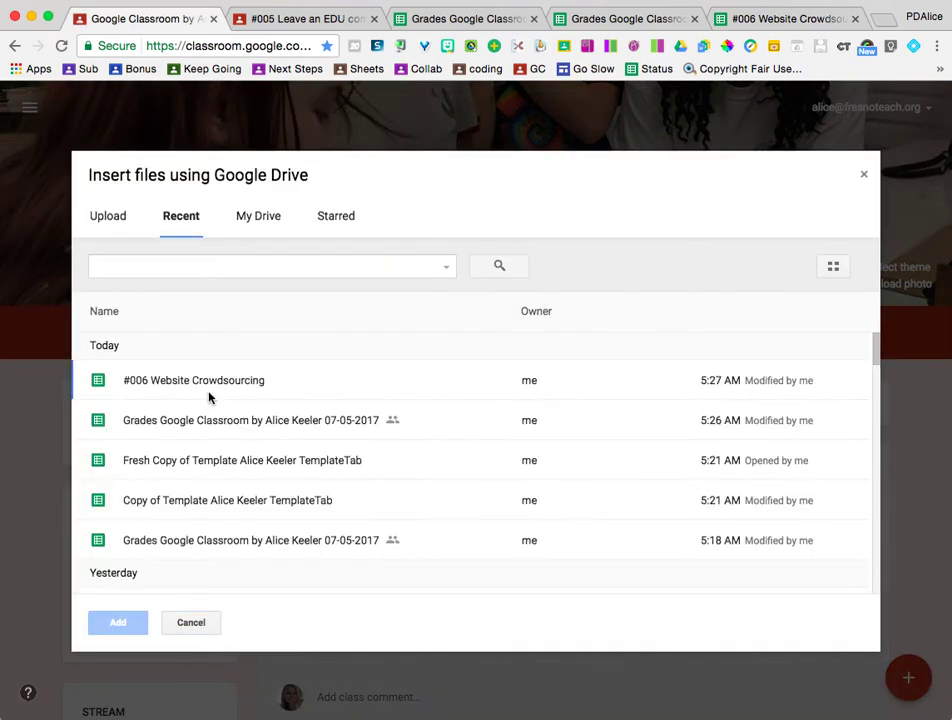
double_click(208, 391)
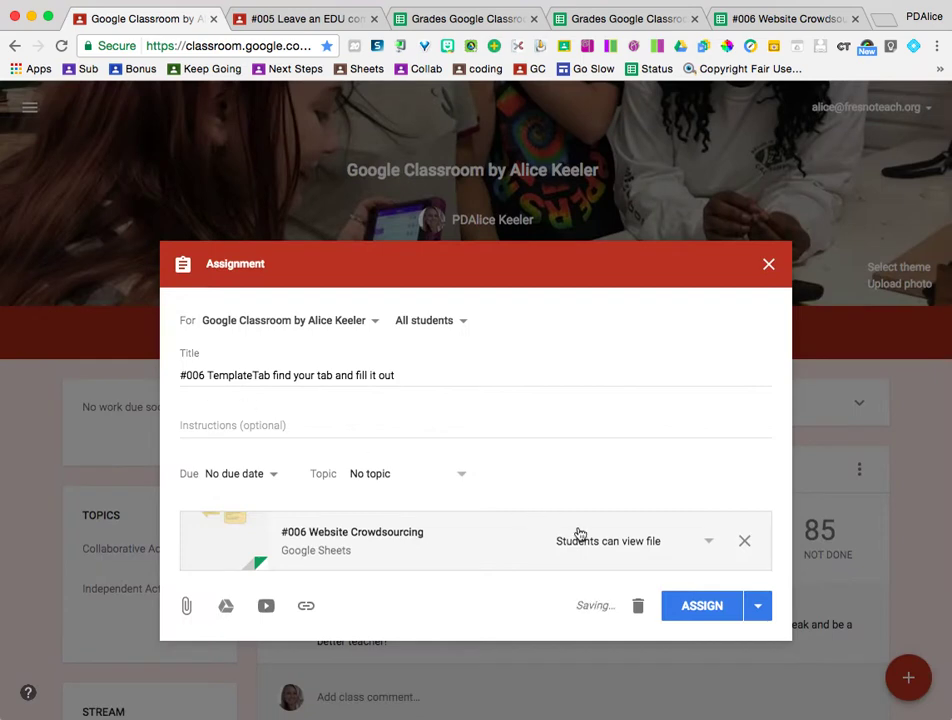
- Set the attached spreadsheet to "Students can edit file" and assign the #006 assignment to all students
left_click(666, 553)
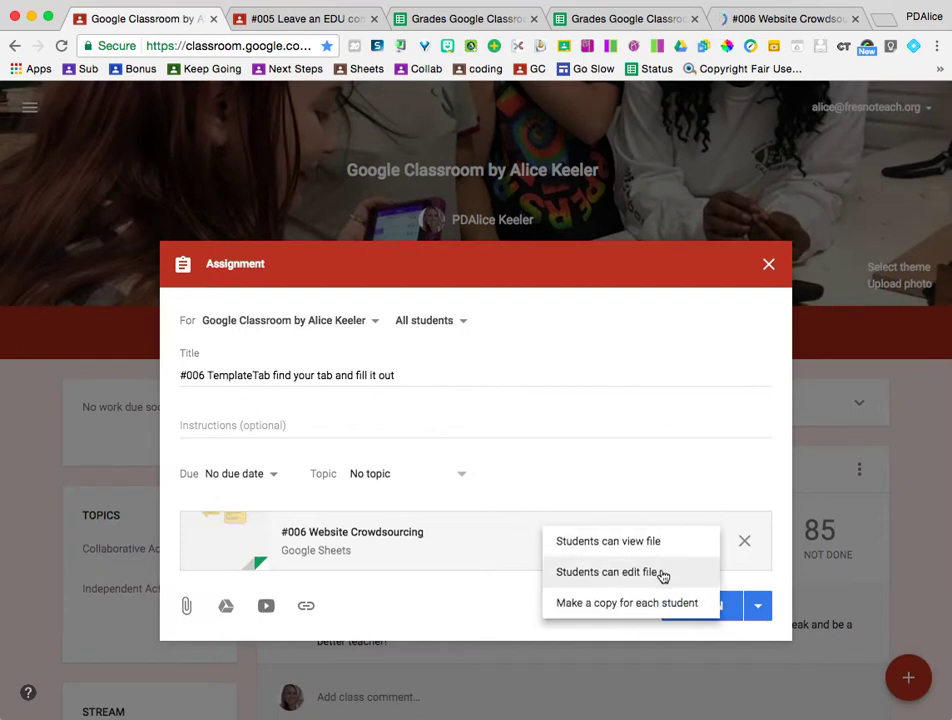
left_click(662, 574)
left_click(701, 606)
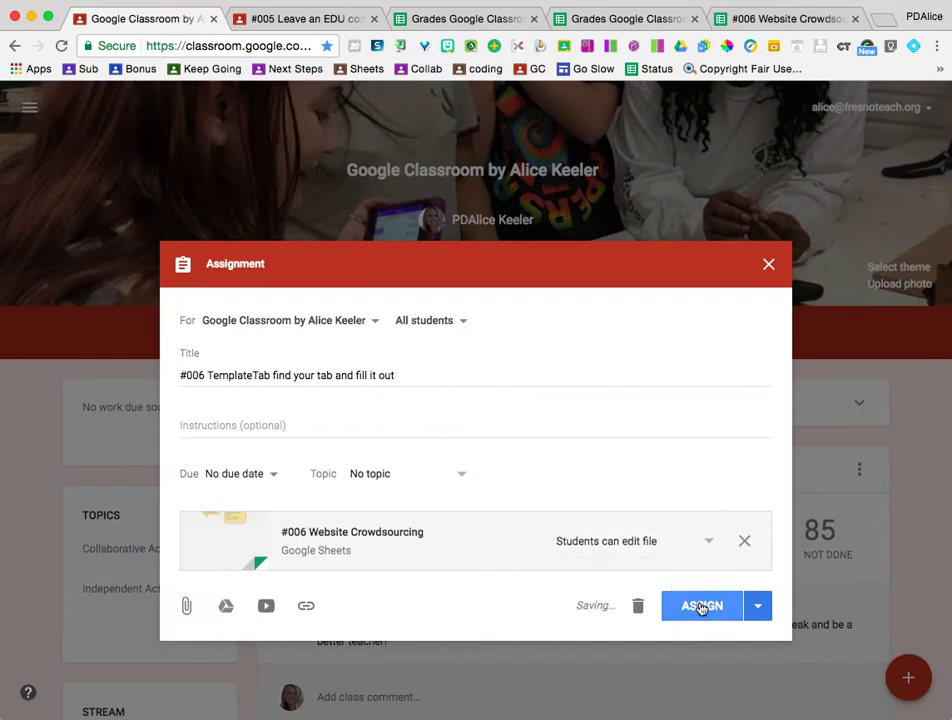
left_click(701, 606)
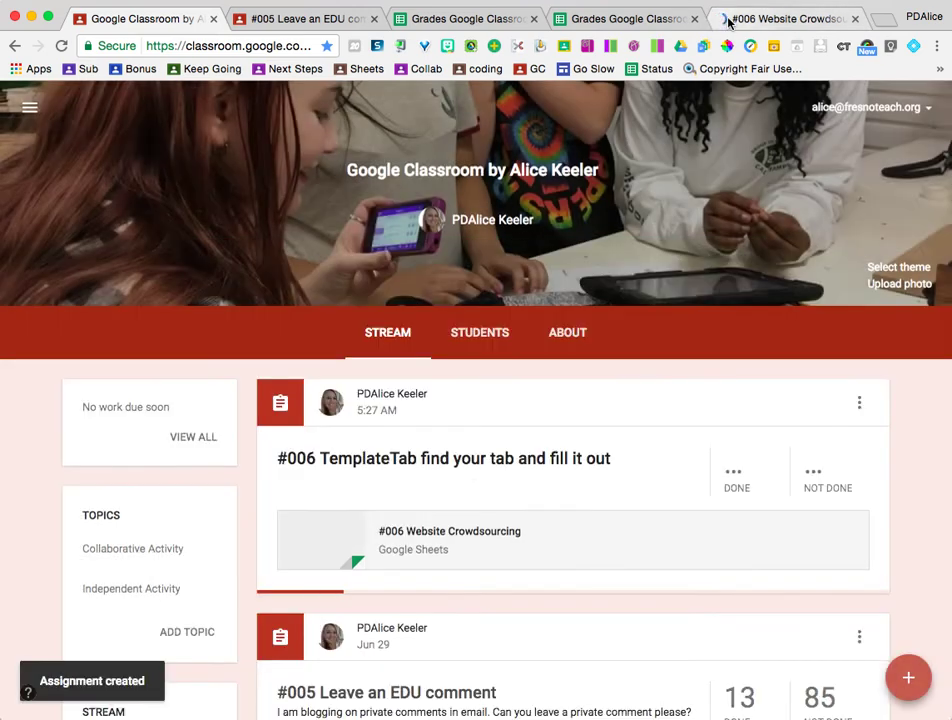
left_click(727, 19)
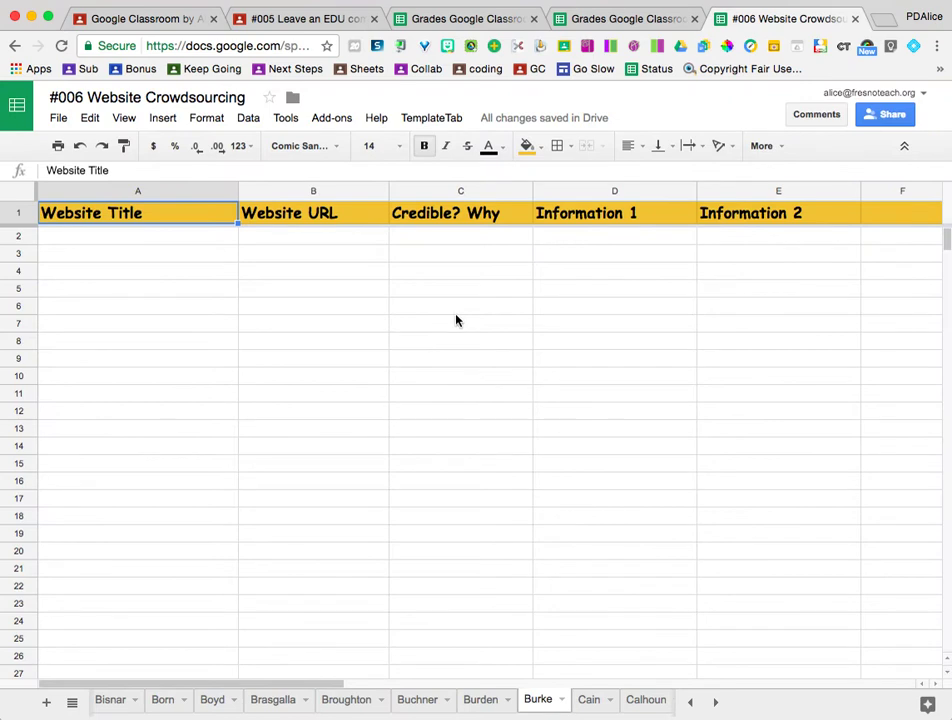
left_click(142, 244)
type("aliceke")
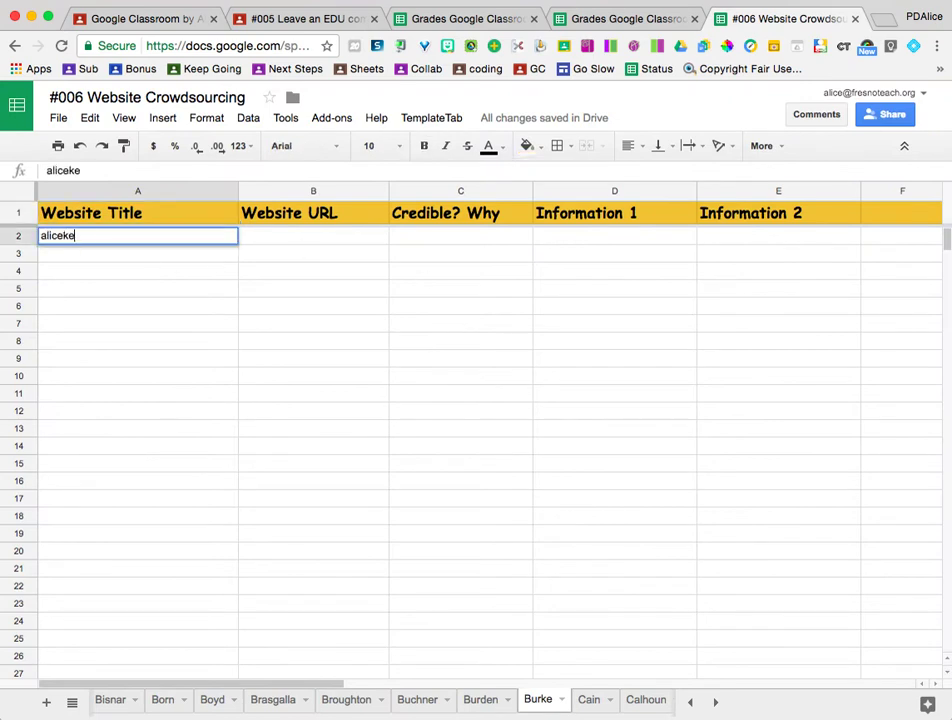
type("ler.com")
key("BackSpace")
key("BackSpace")
key("BackSpace")
type("com")
key("Tab")
type("htt")
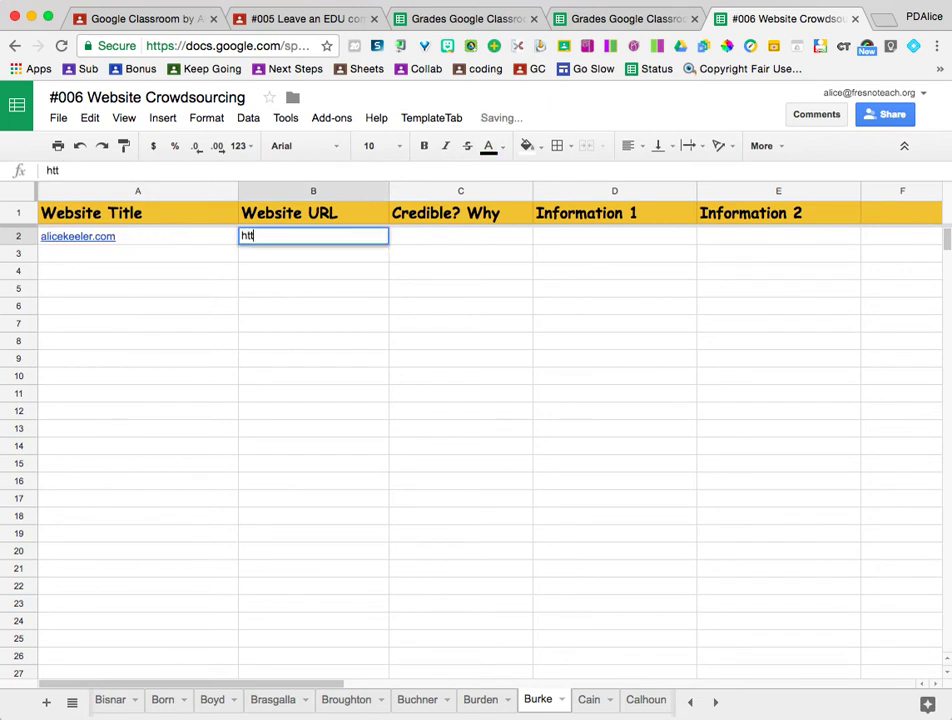
type("p://alicekeeler.com")
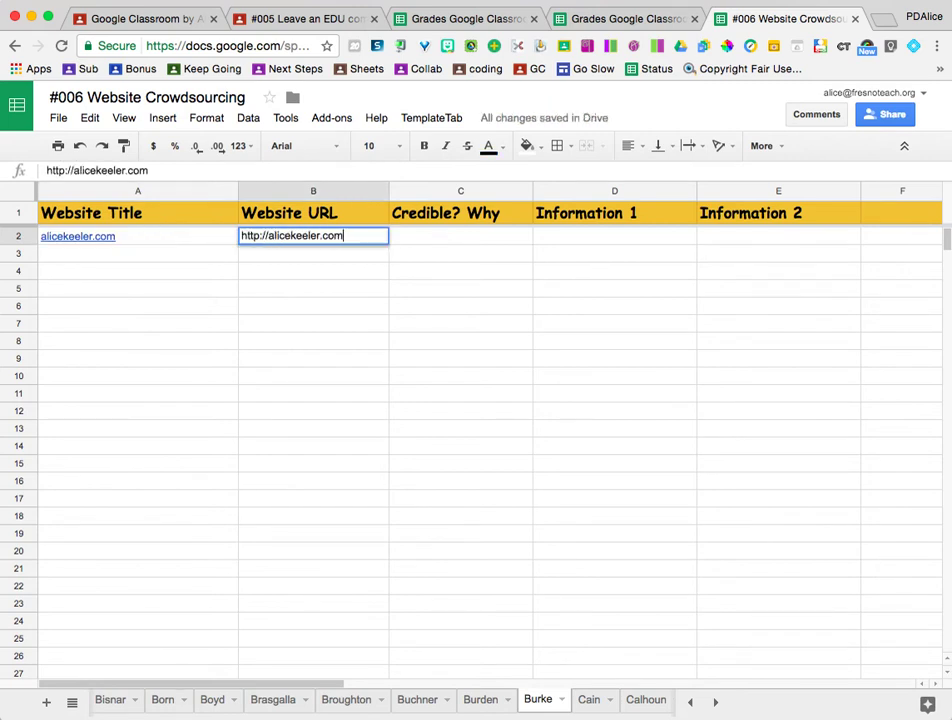
key("Tab")
- Fill row 2 with "yes, it's Alice" under Credible? Why and "Google has cool stuff" under Information 1
type("yes, it's ")
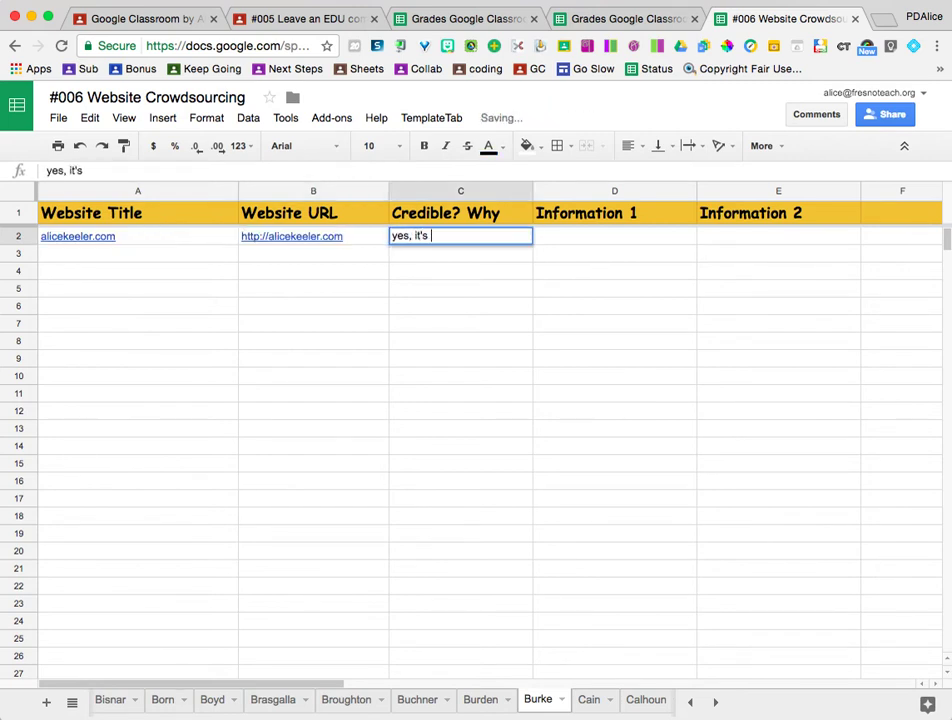
type("Alice")
key("Tab")
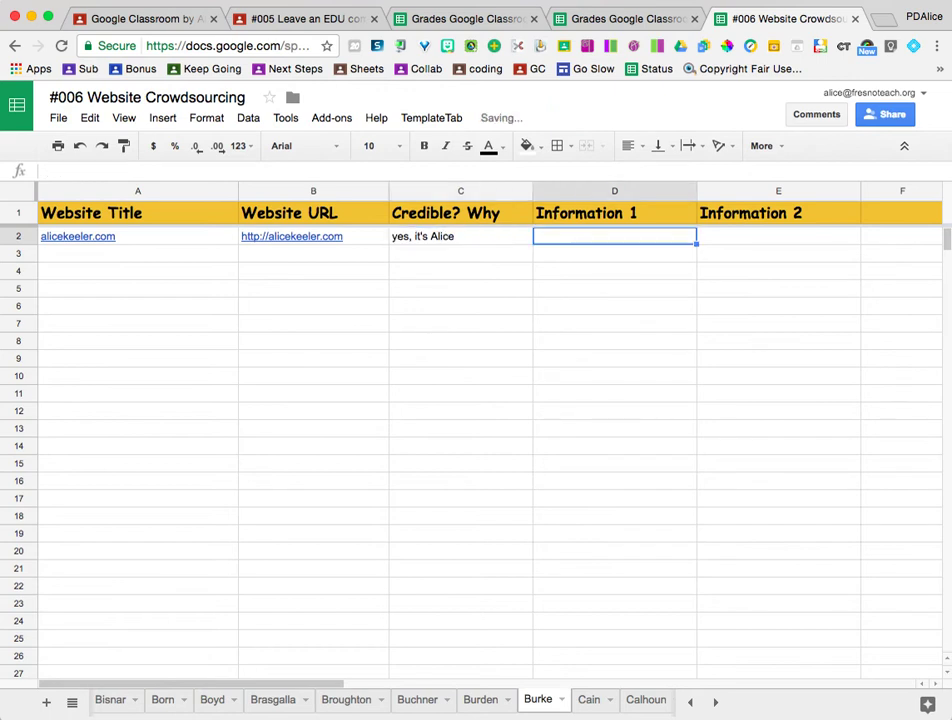
type("Google has cool stu")
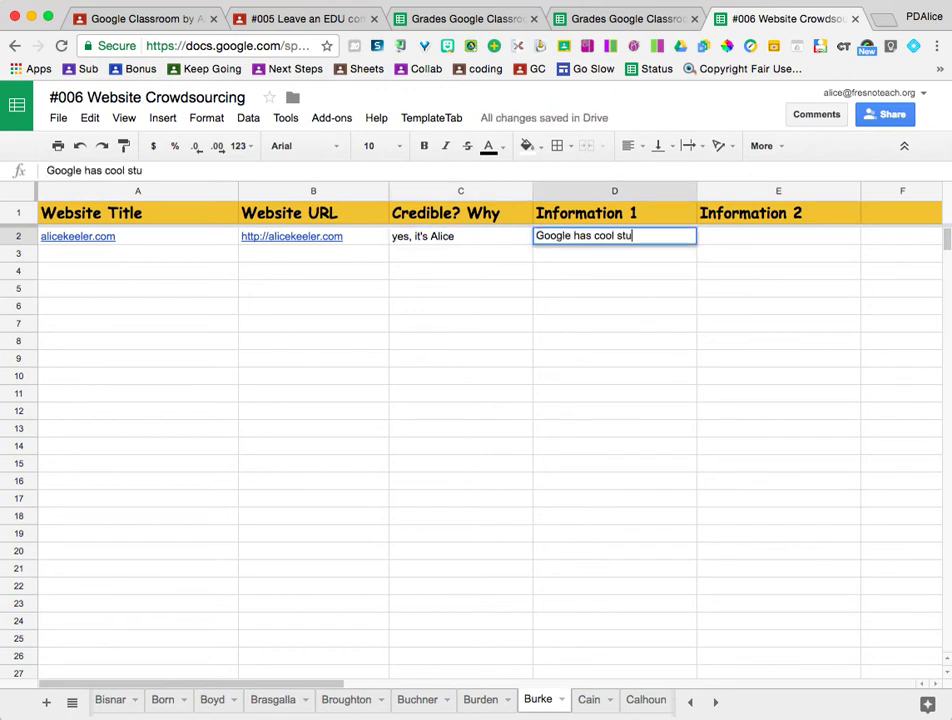
type("ff")
key("Tab")
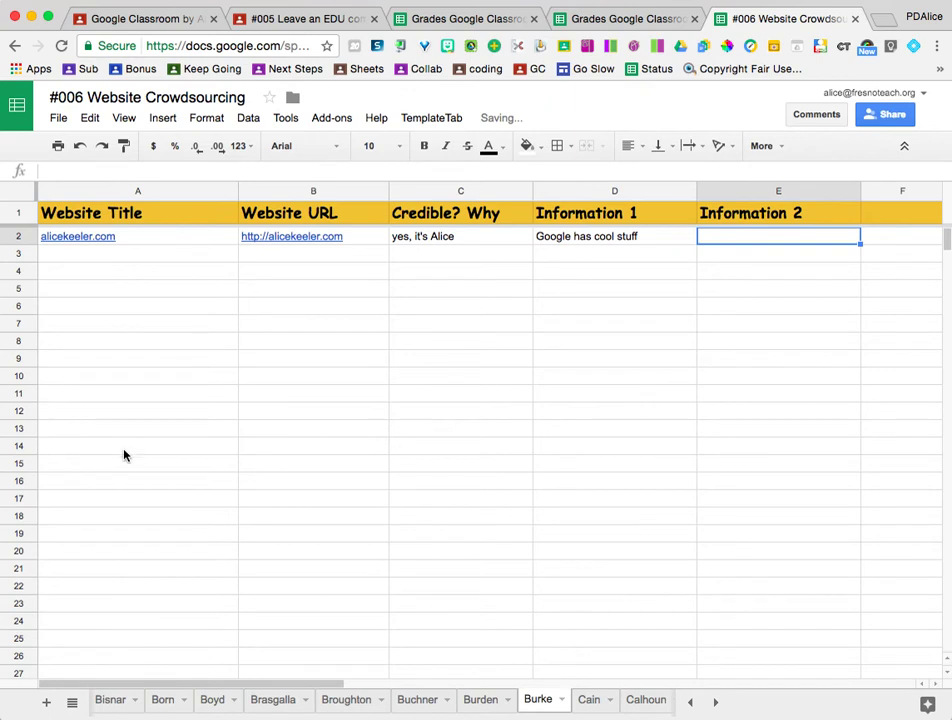
left_click(354, 706)
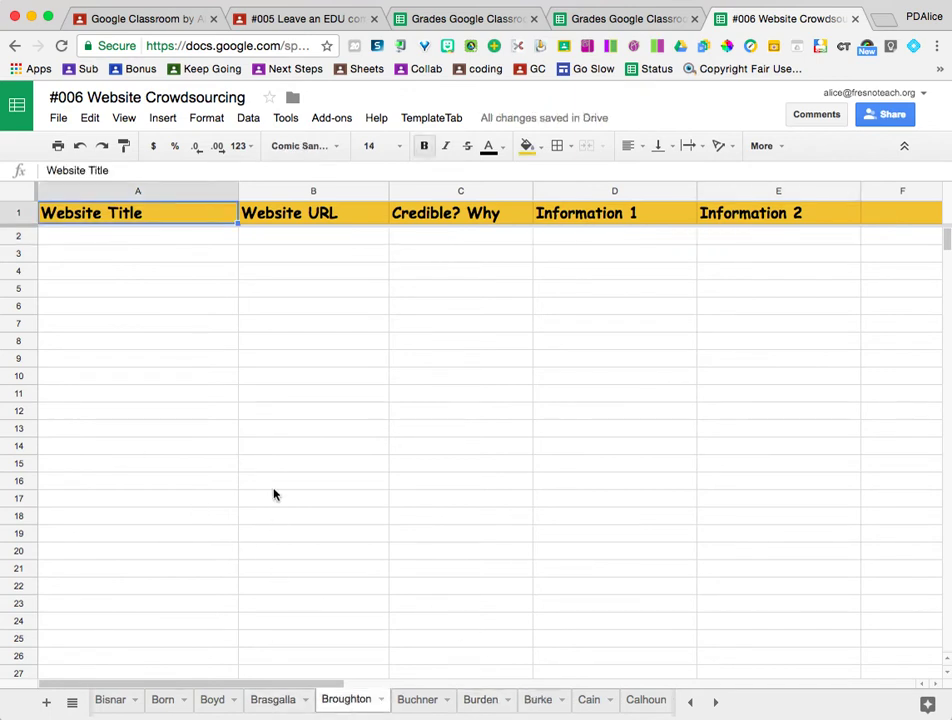
left_click(149, 236)
type("Edutopia")
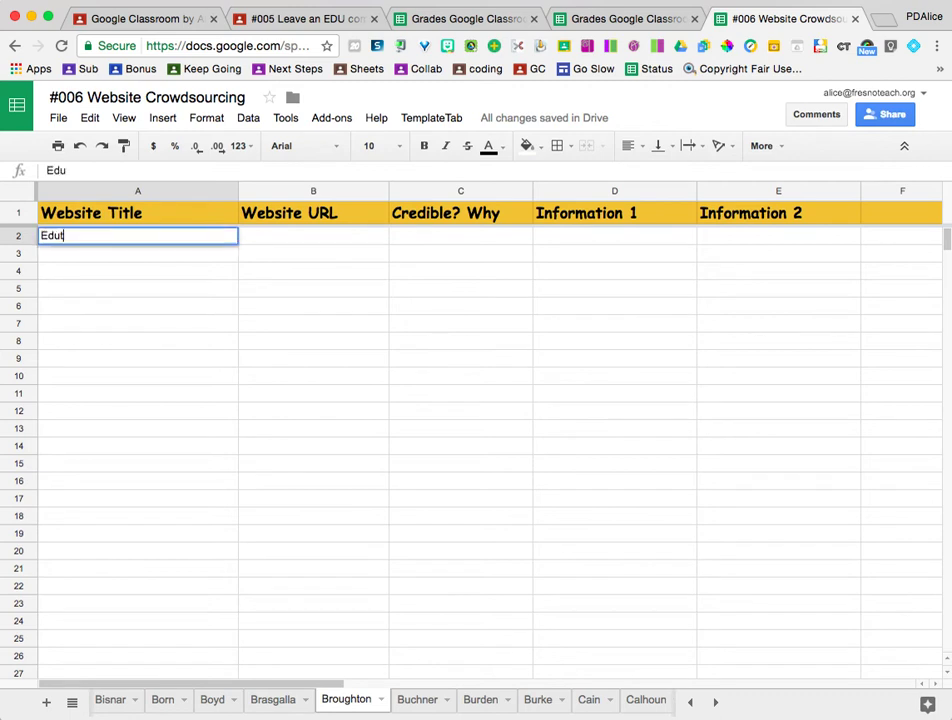
key("Tab")
type("ht")
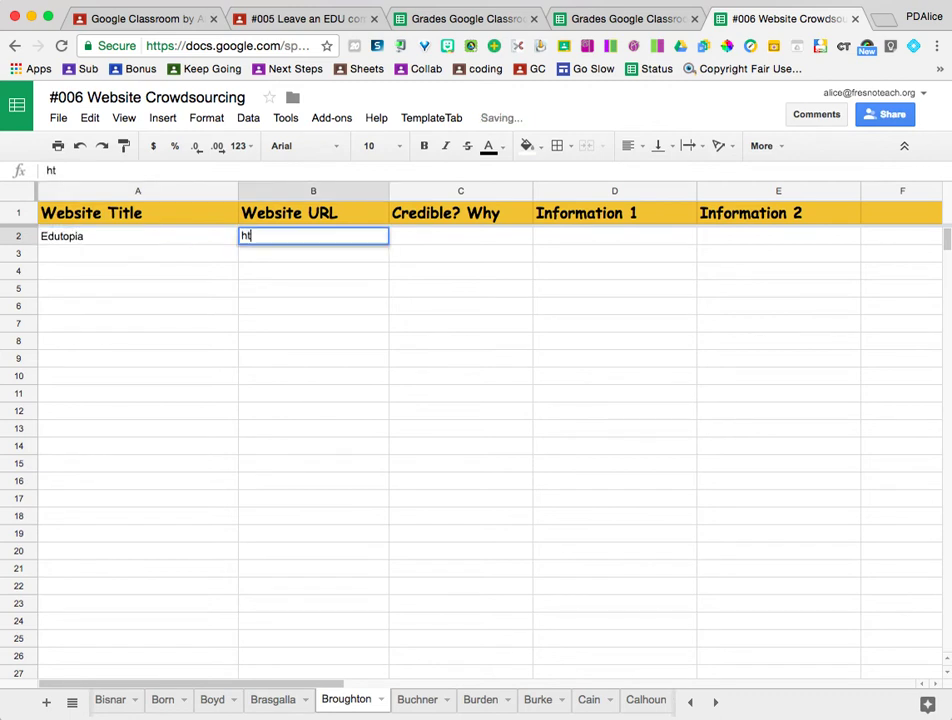
type("tp://edutpo")
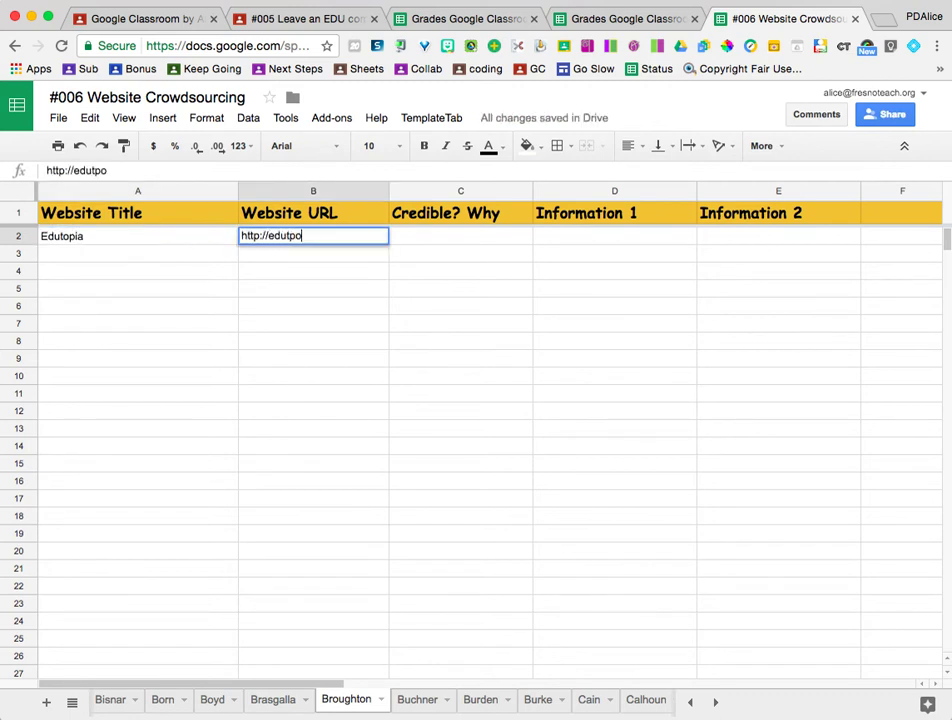
key("BackSpace")
key("BackSpace")
type("opia ")
type("com")
key("Tab")
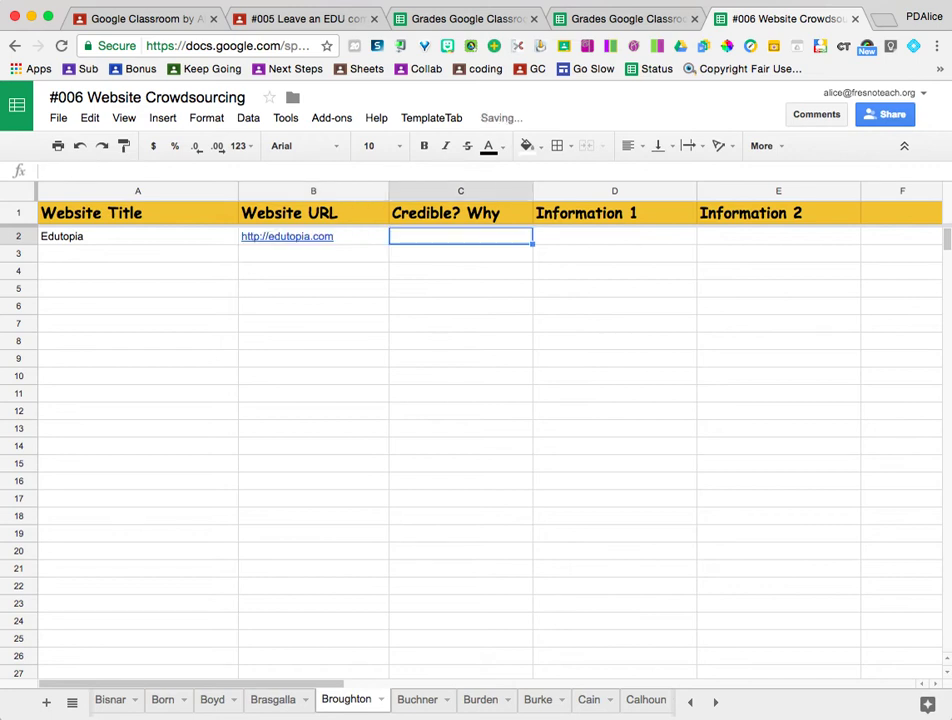
- Enter "Yes, it's george lucus" under Credible? Why for the Edutopia row, with "It'" under Information 1
type("Yes")
key("Tab")
type("It'")
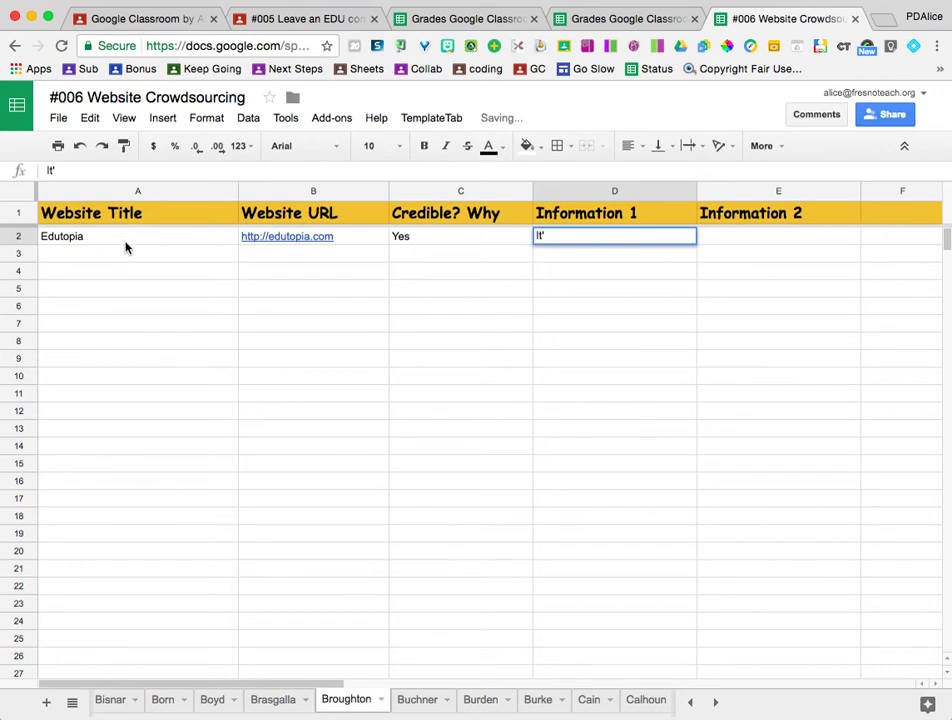
double_click(452, 237)
type(", it")
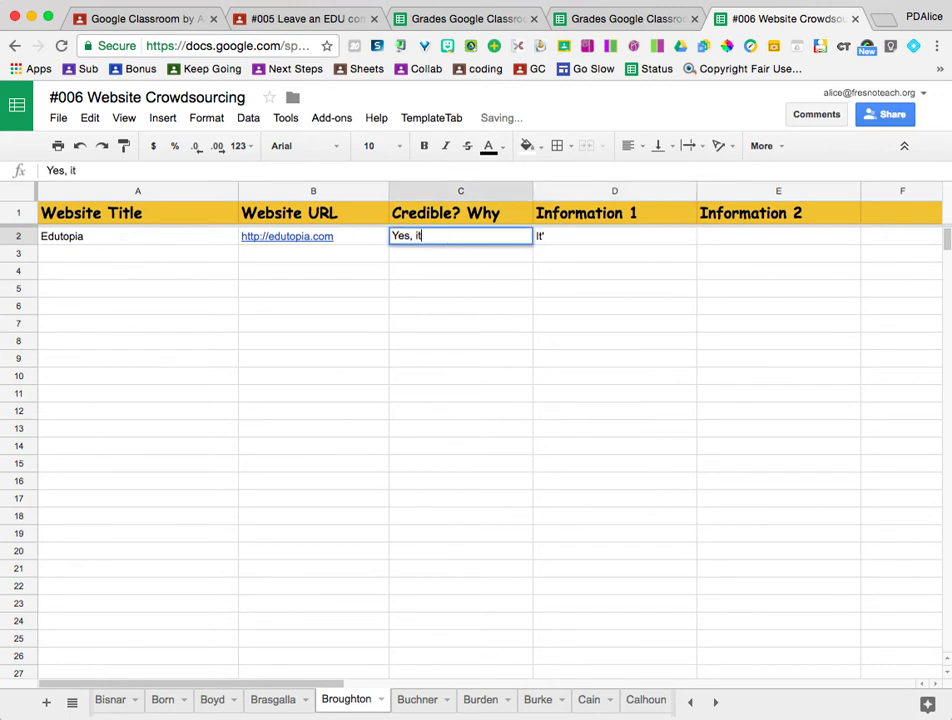
type("'s george luc")
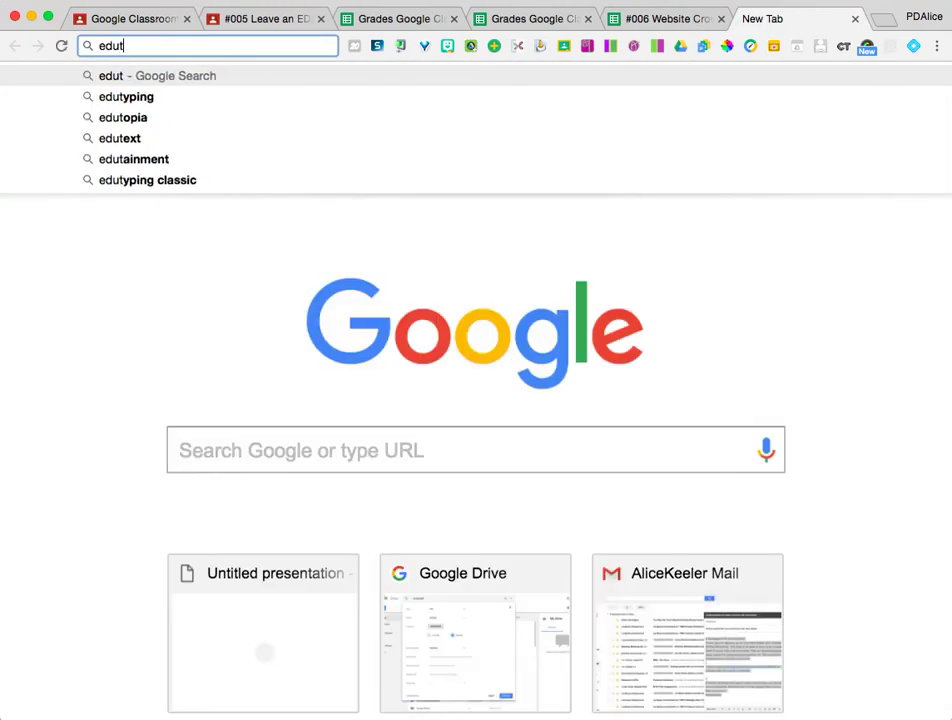
- Search Google for edutopia, open the Edutopia website to check its address, and return to the Website Crowdsourcing spreadsheet
type("opia")
key("Return")
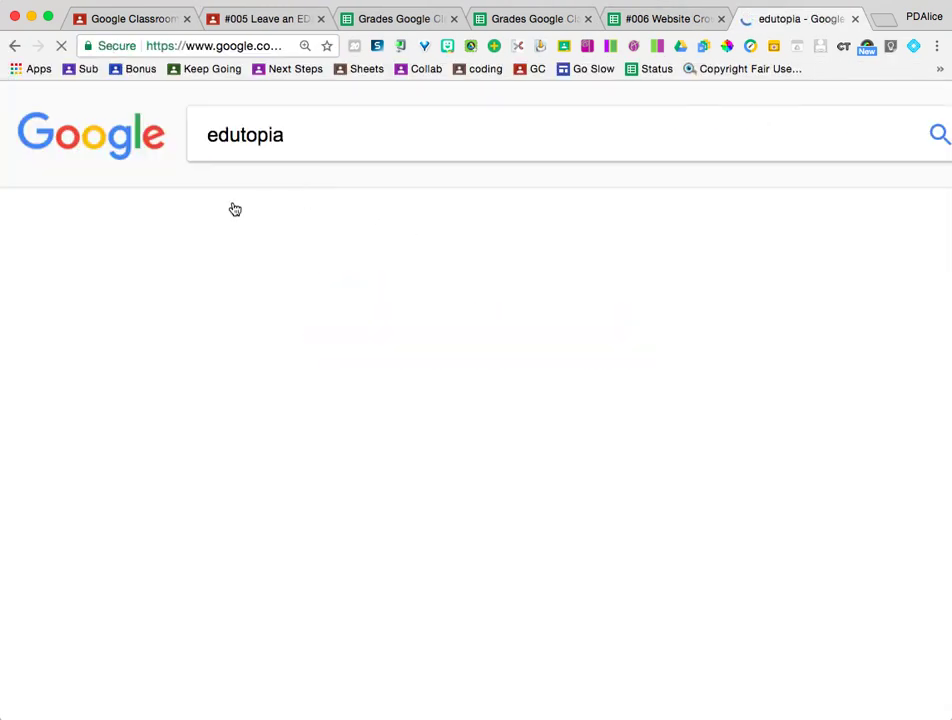
left_click(315, 318)
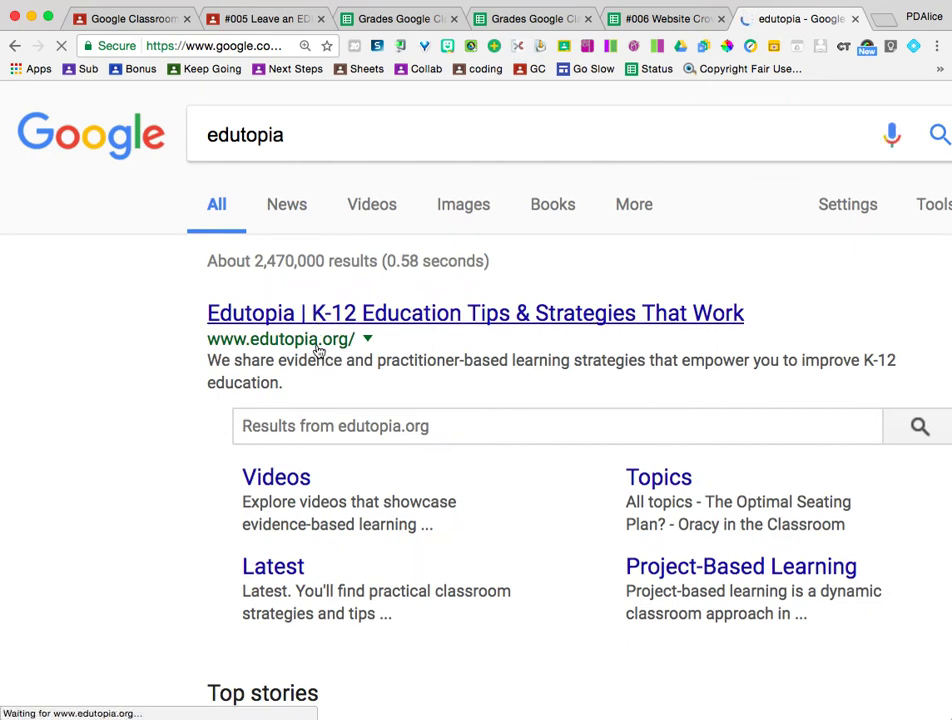
left_click(634, 19)
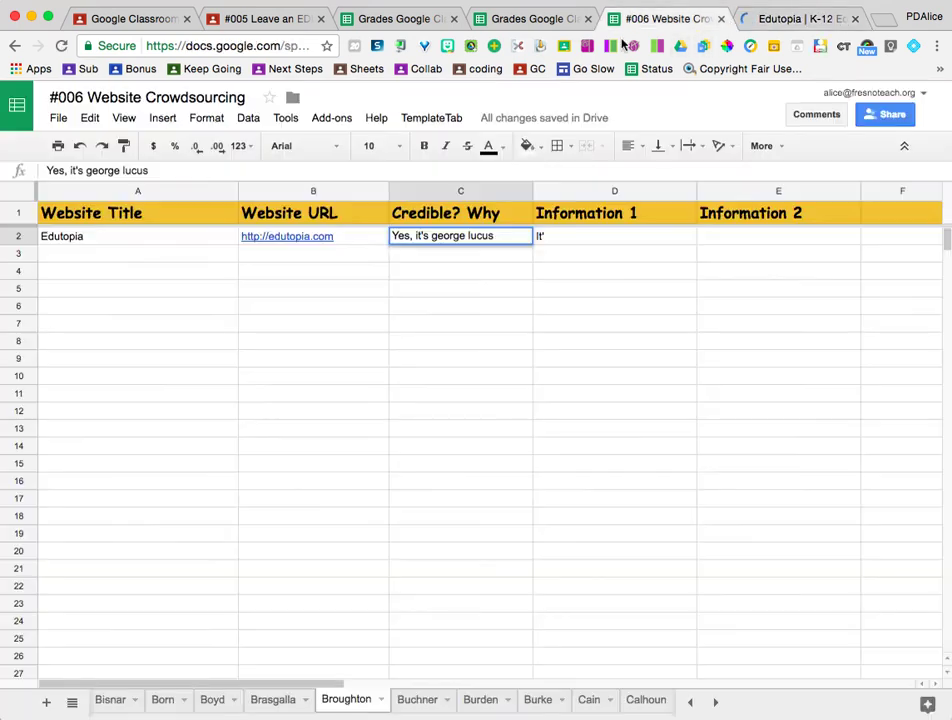
left_click(343, 237)
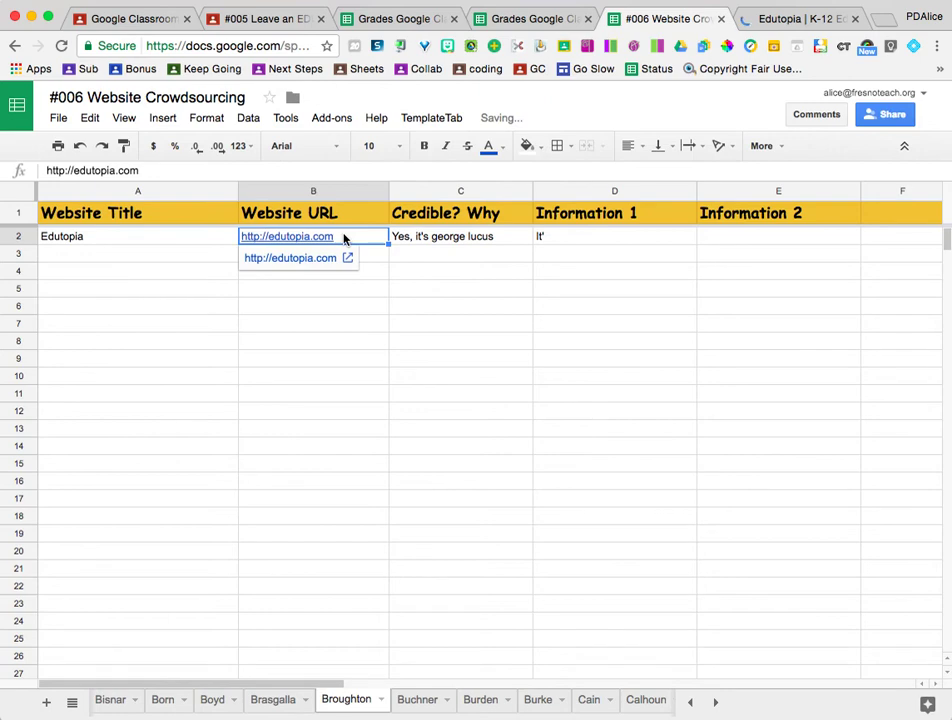
left_click(824, 18)
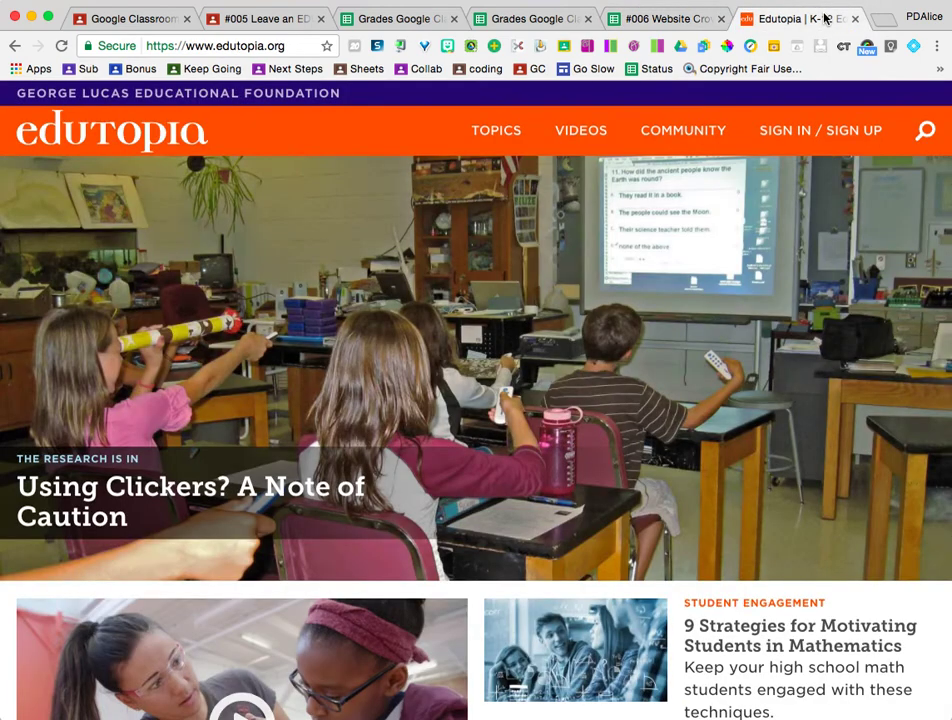
key("super+w")
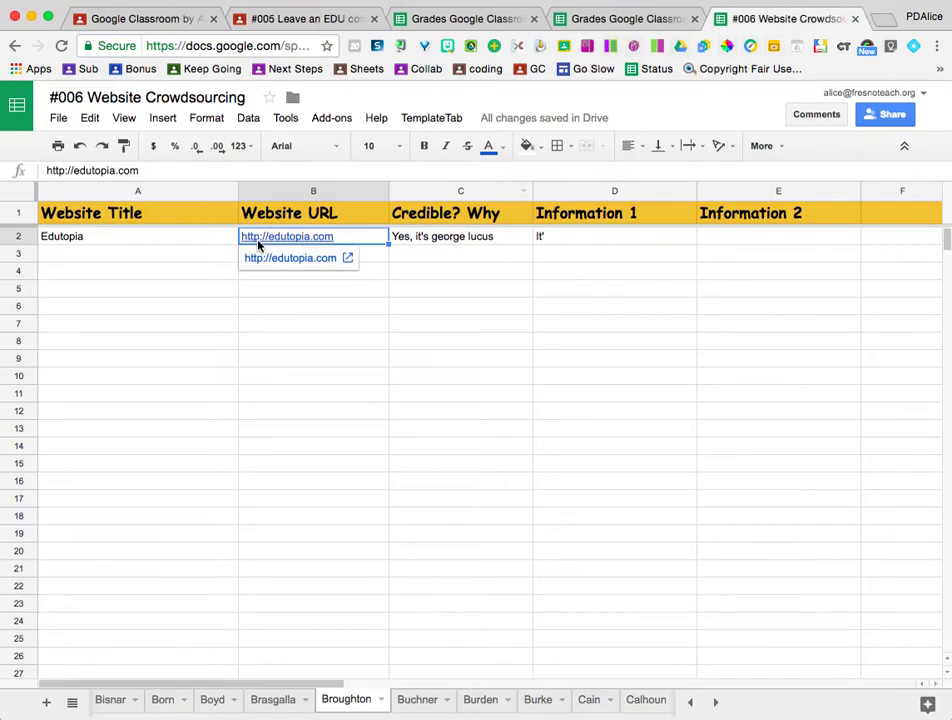
type("https://www.edutopia.org/")
left_click(385, 342)
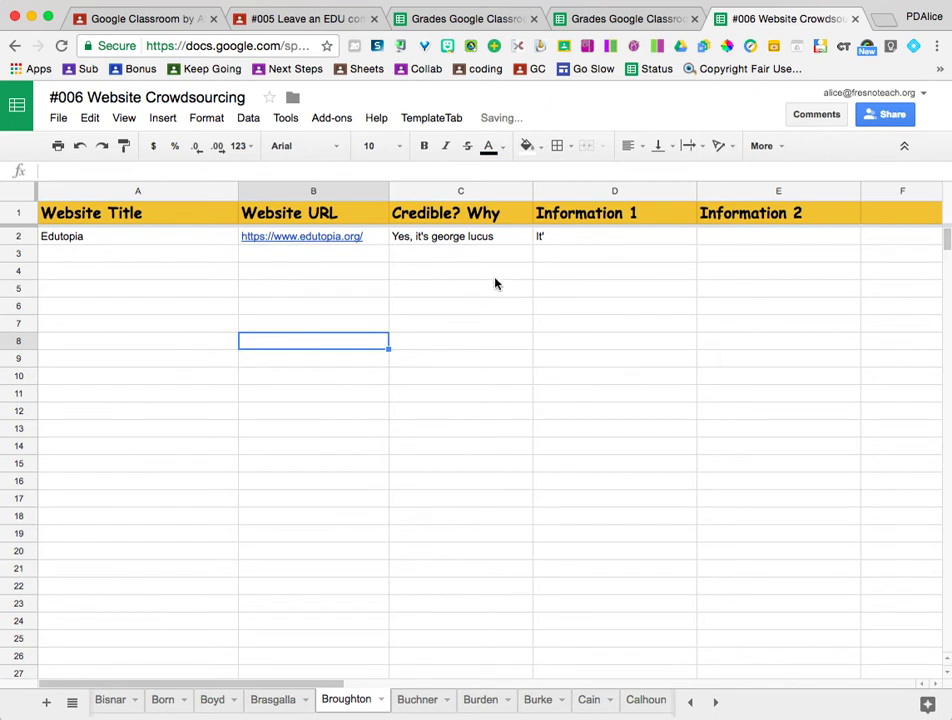
- Replace the Information 1 entry for the Edutopia row with "Teach!"
left_click(594, 238)
type("Teach")
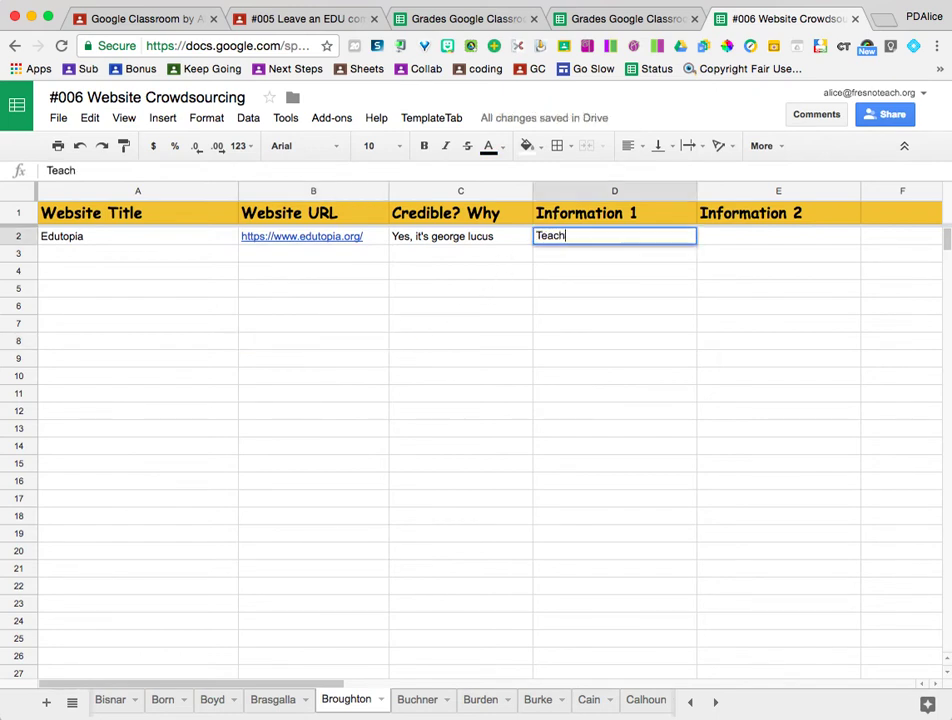
type("!")
key("Return")
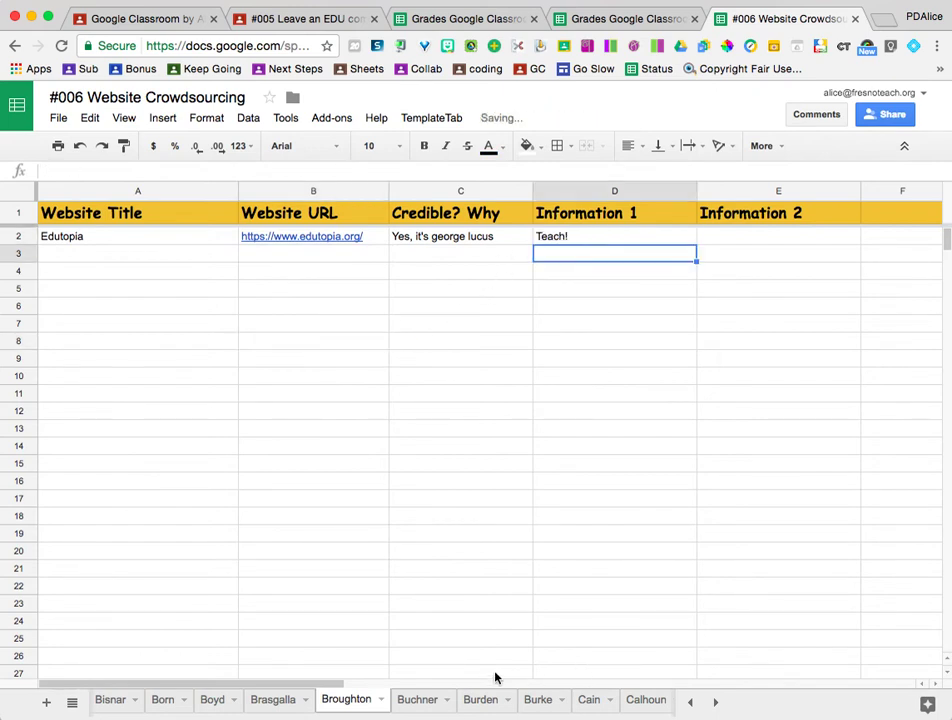
- Run TemplateTab's Move to Front to bring the filled-in student tabs to the start of the spreadsheet
left_click(473, 702)
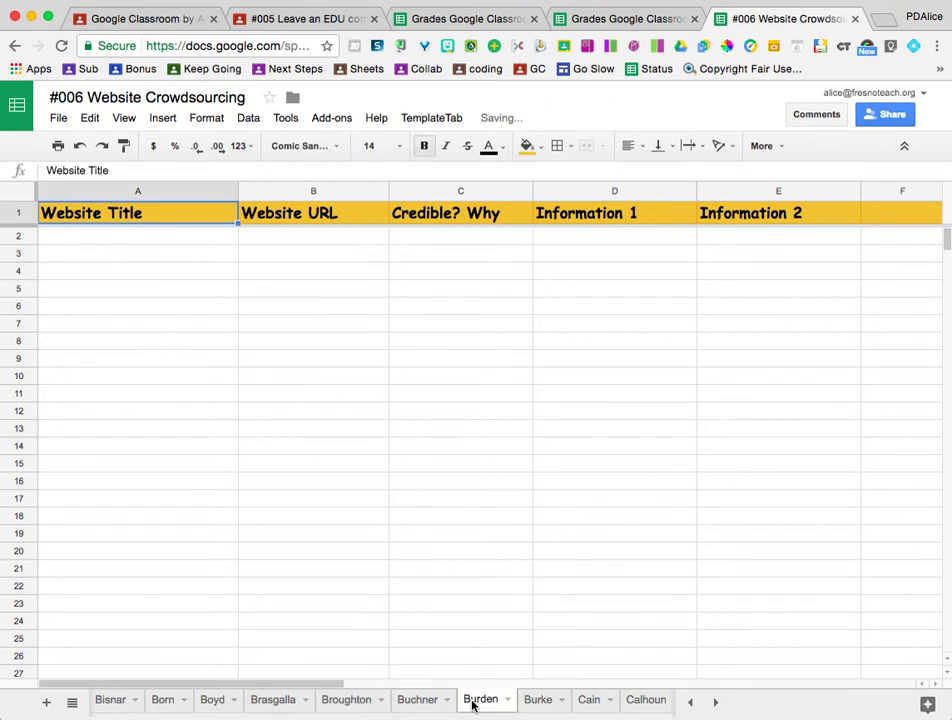
left_click(434, 118)
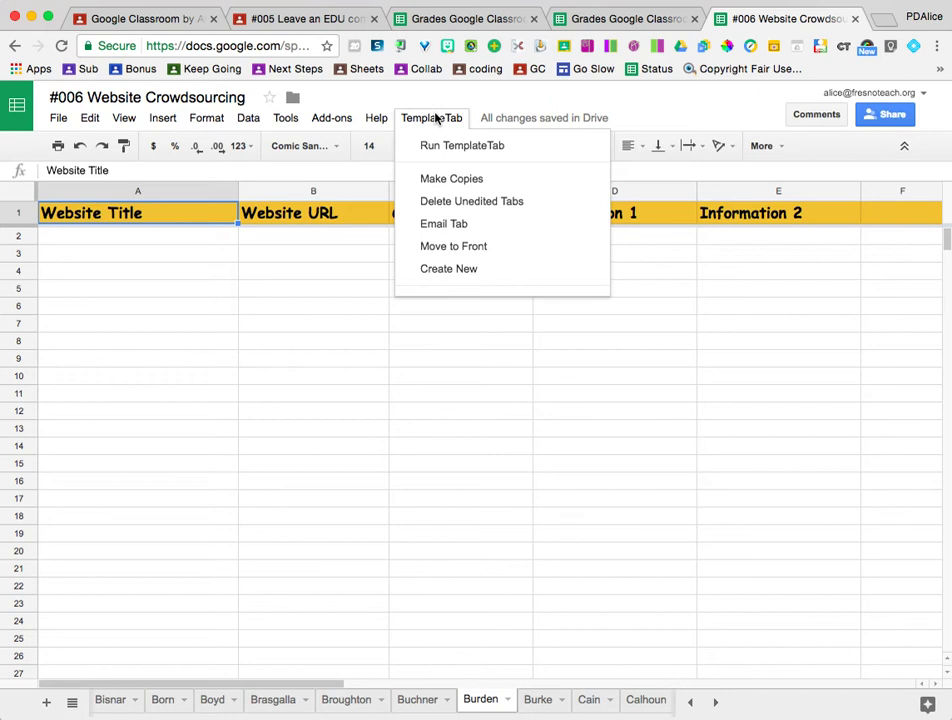
left_click(433, 247)
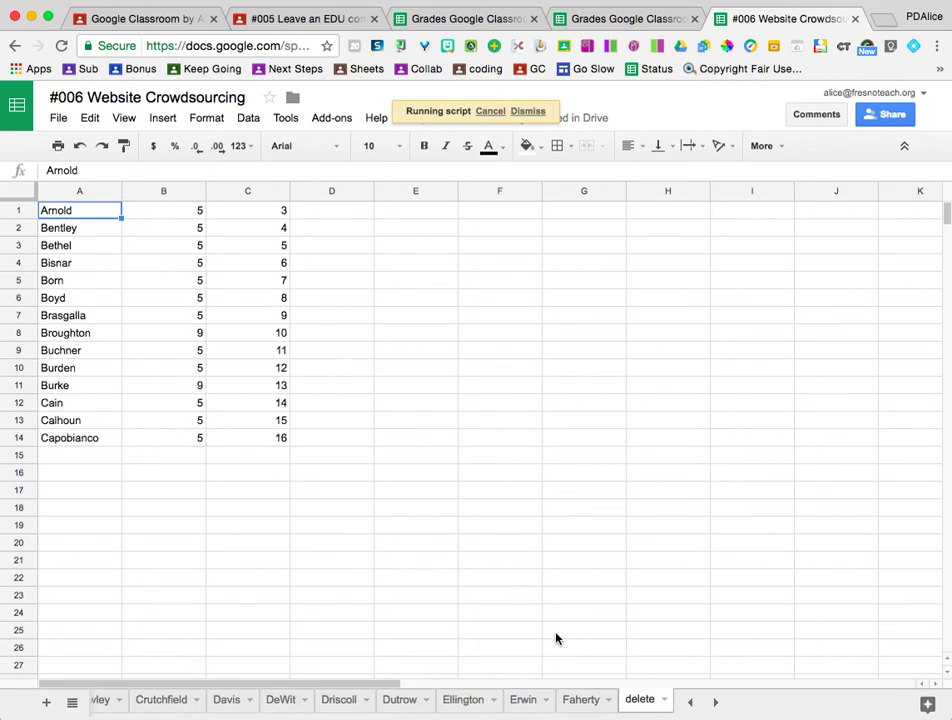
left_click_drag(72, 389, 193, 389)
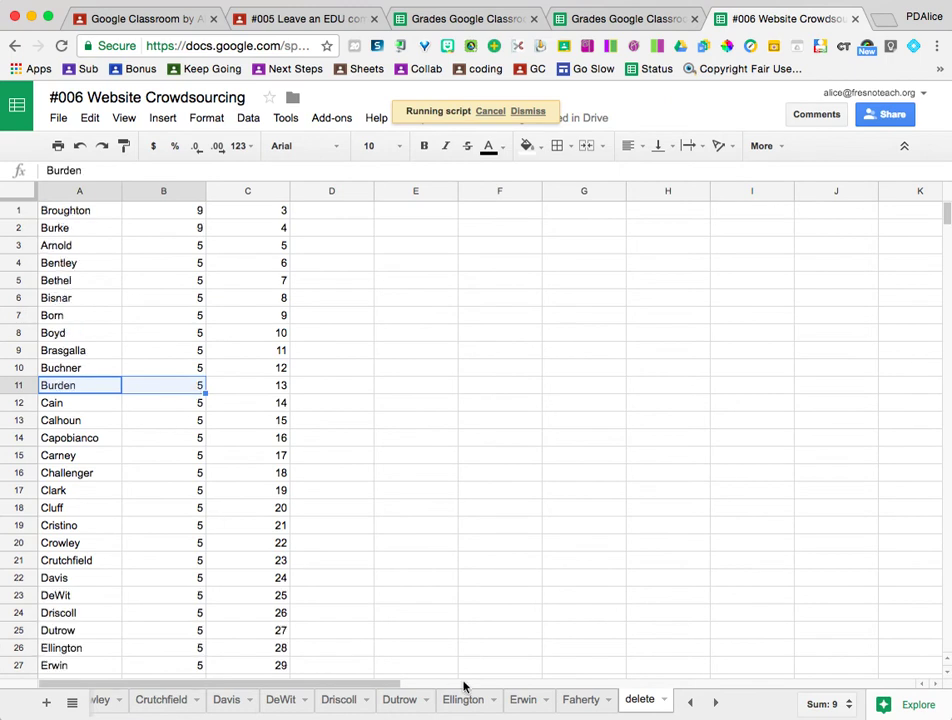
scroll(240, 703, "left", 10)
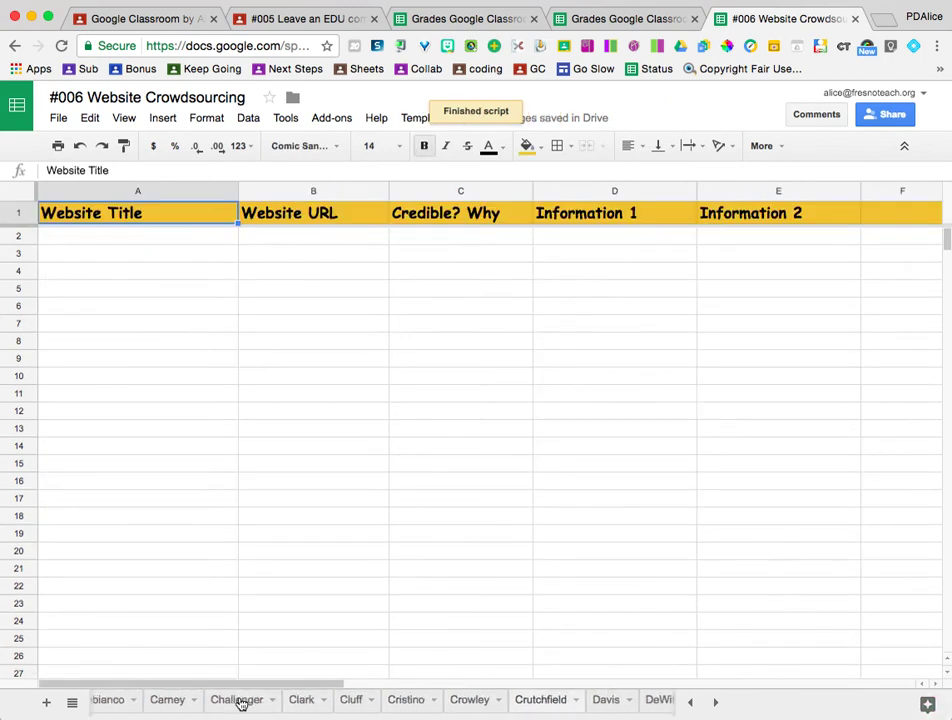
scroll(240, 703, "left", 3)
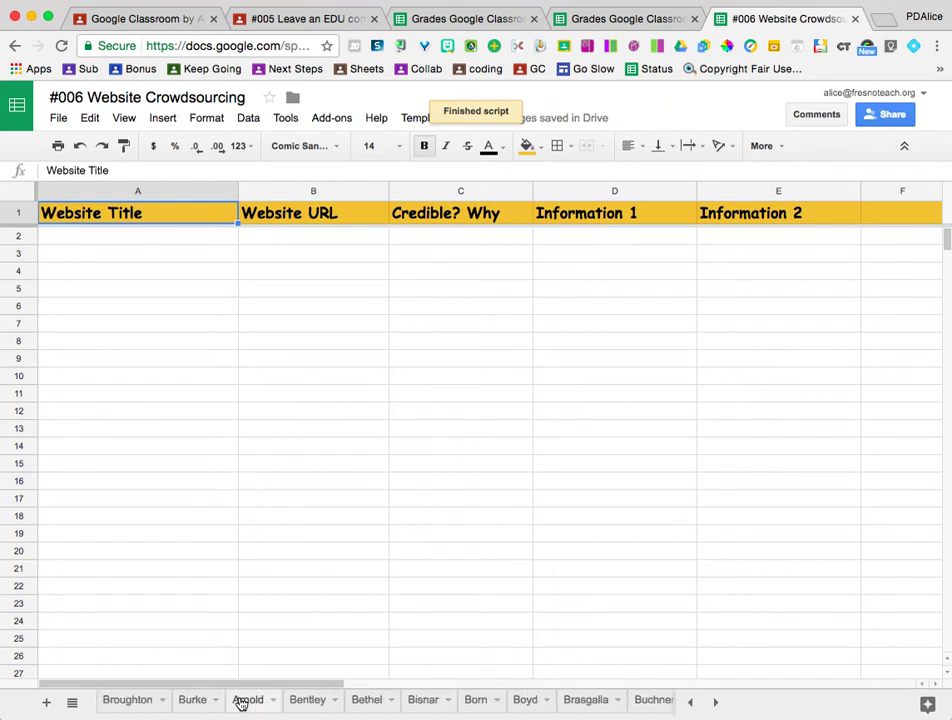
- Look through the first student tabs to compare the filled-in ones with the unedited ones
left_click(130, 702)
left_click(196, 703)
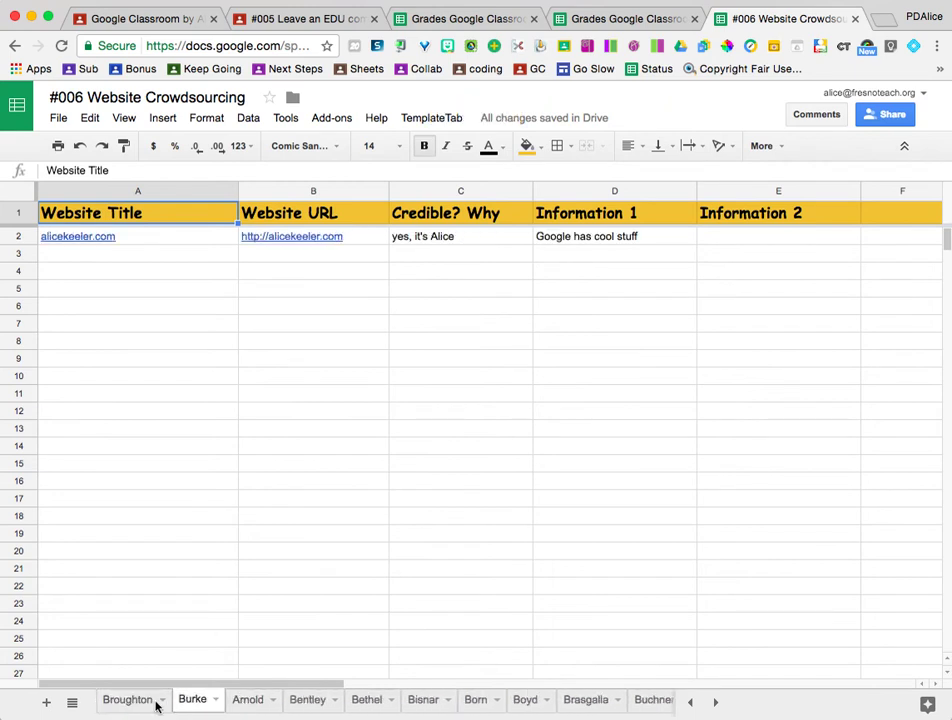
left_click(127, 702)
left_click(187, 702)
left_click(117, 706)
left_click(208, 708)
left_click(279, 708)
left_click(300, 708)
left_click(362, 708)
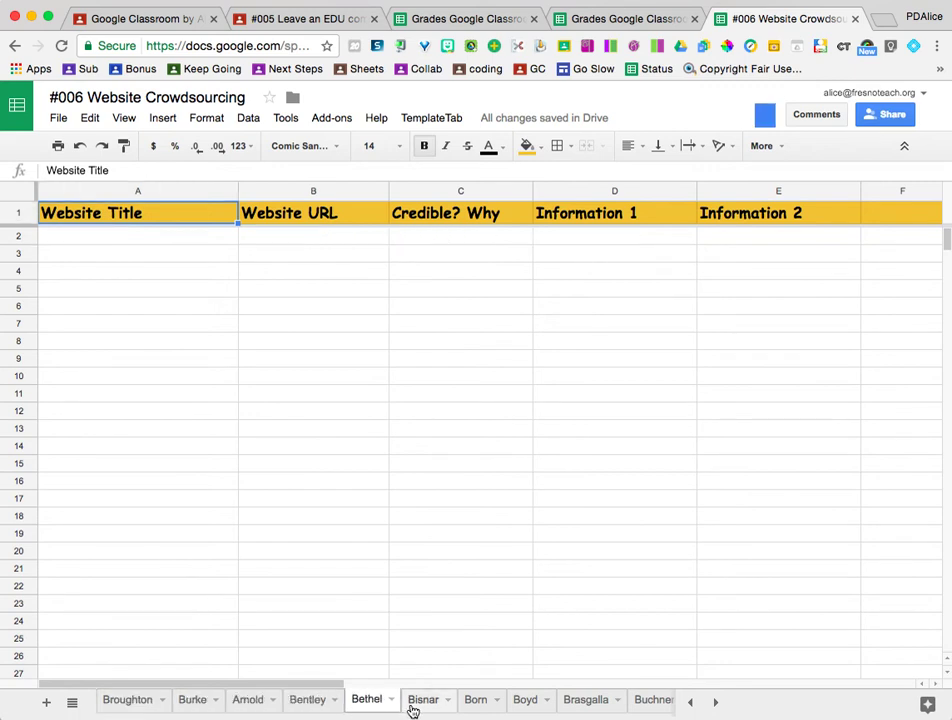
left_click(412, 708)
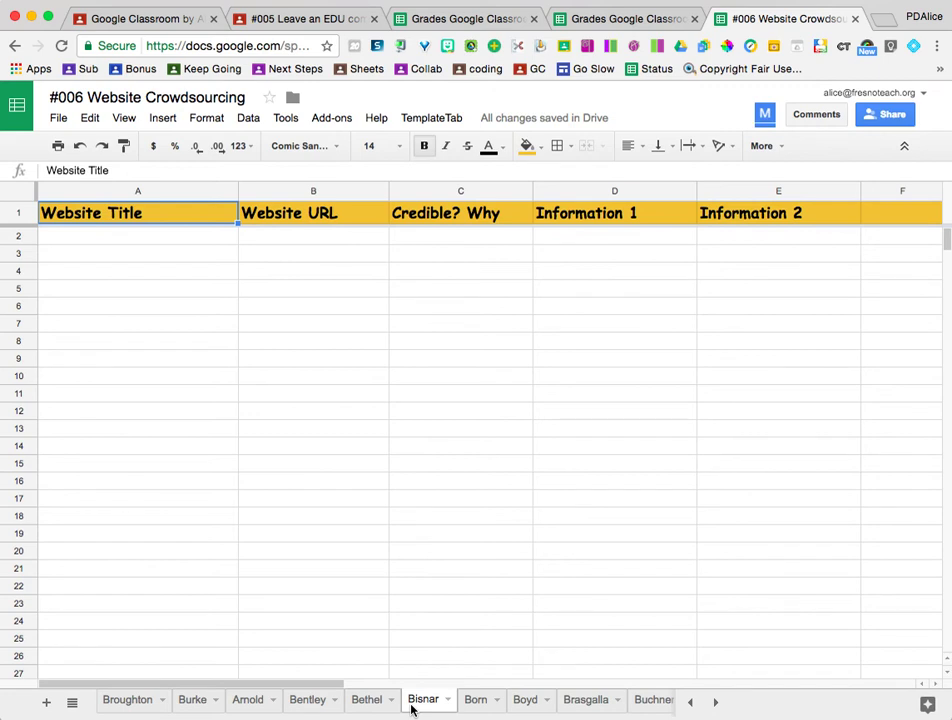
- Email each student the link to their tab with TemplateTab's Email Tab, confirming that roster column C contains email addresses
left_click(452, 120)
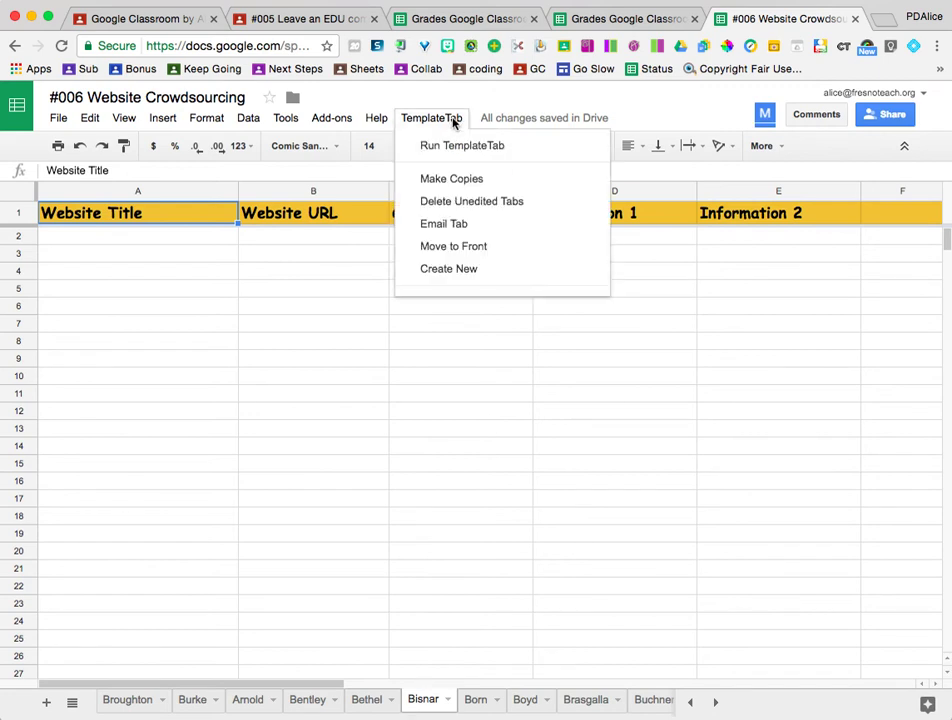
left_click(440, 229)
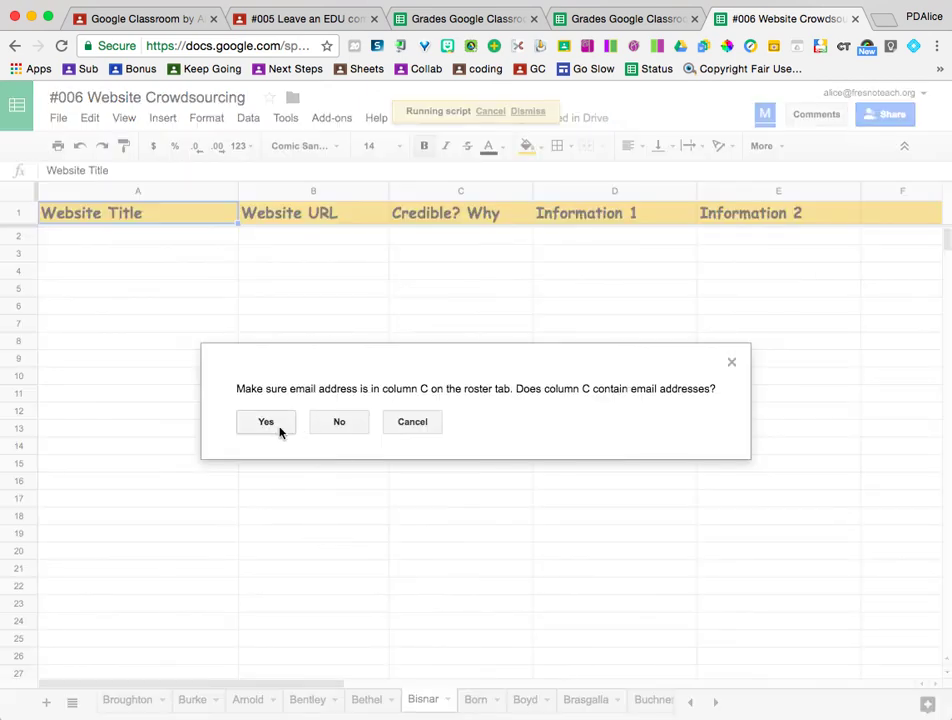
left_click(266, 424)
left_click(487, 707)
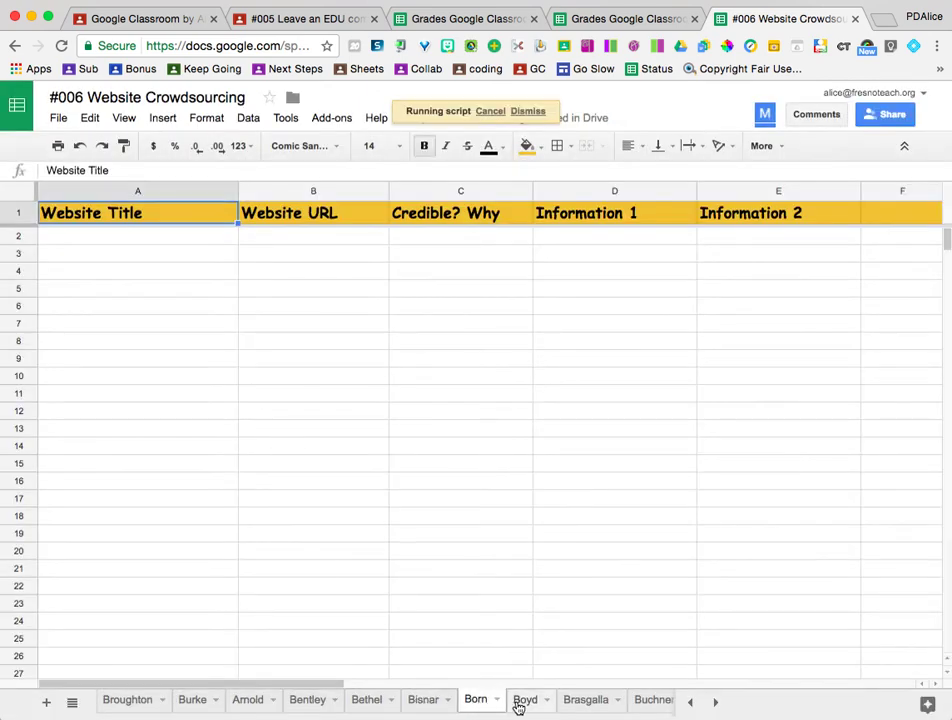
left_click(519, 707)
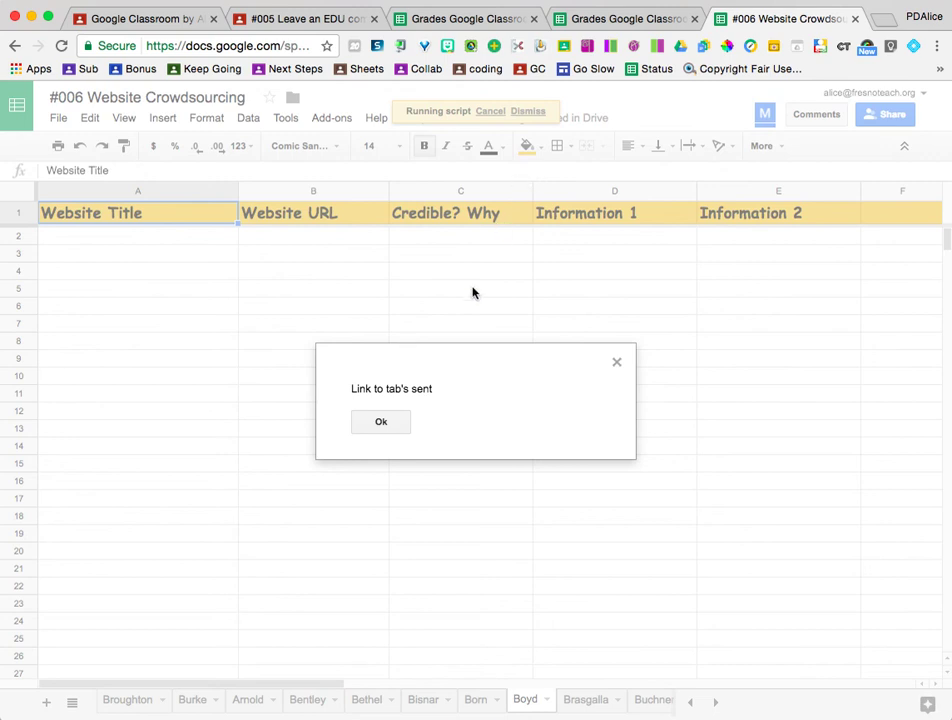
left_click(380, 423)
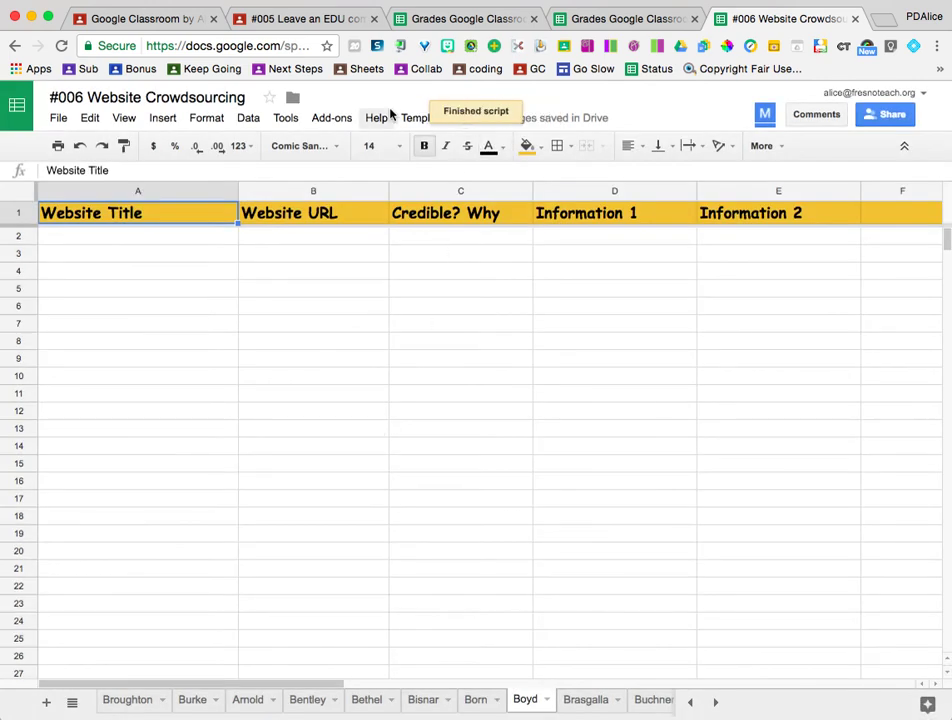
- Review the Move to Front and Create New commands of TemplateTab and look through several student tabs
left_click(416, 119)
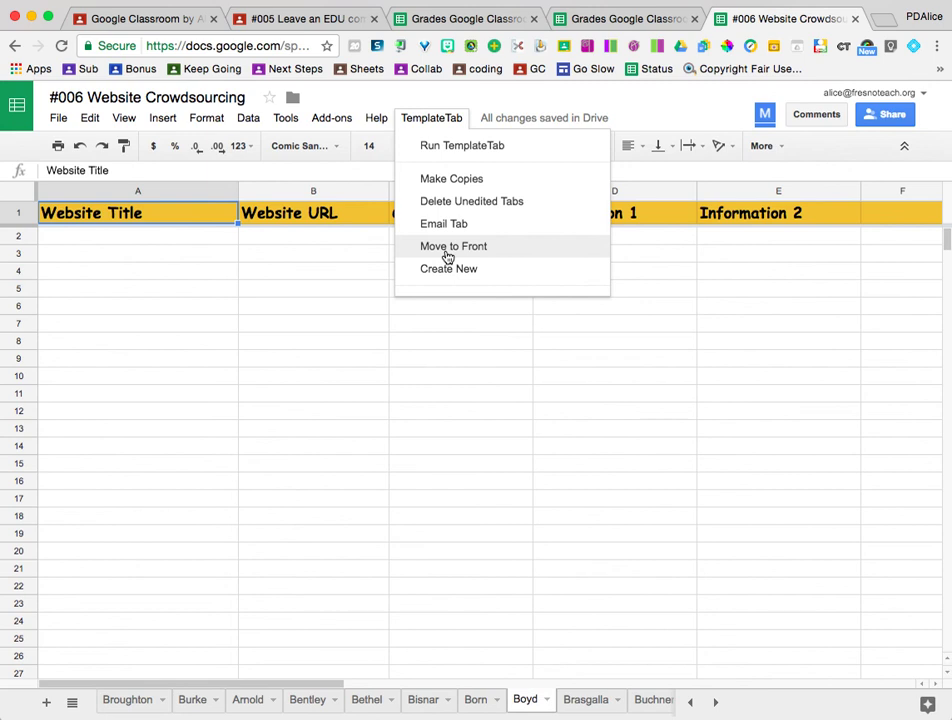
left_click(415, 704)
left_click(476, 702)
left_click(527, 702)
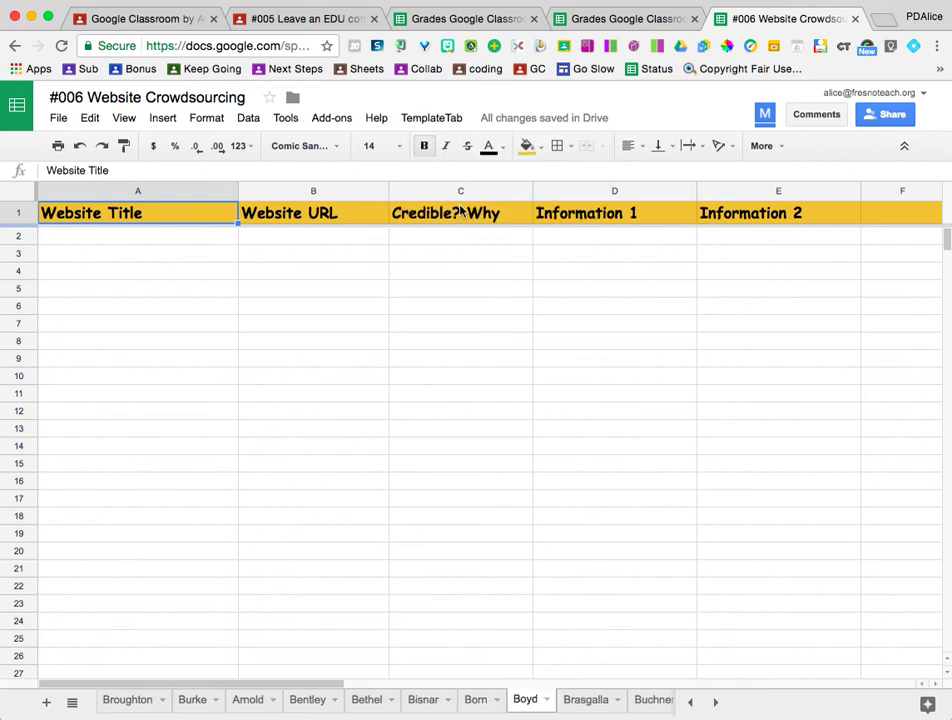
left_click(433, 117)
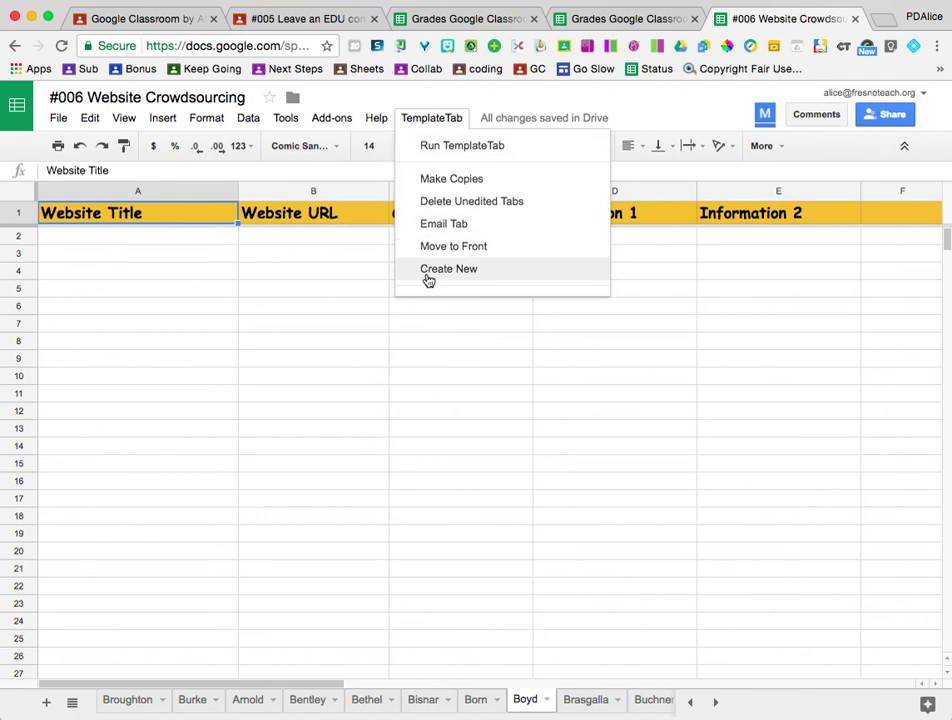
left_click(205, 705)
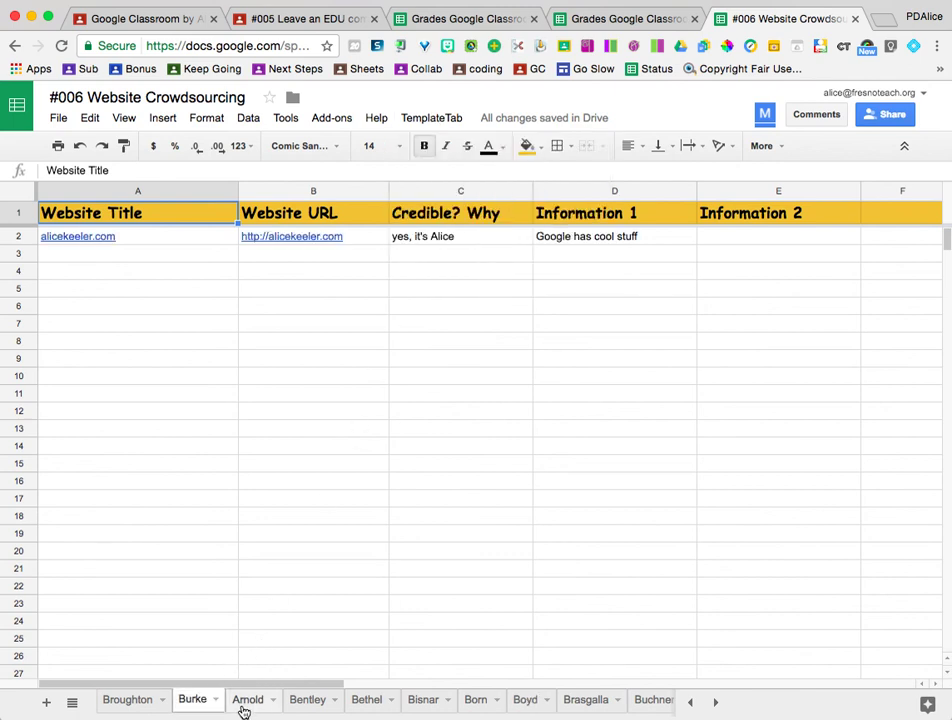
left_click(246, 702)
left_click(320, 708)
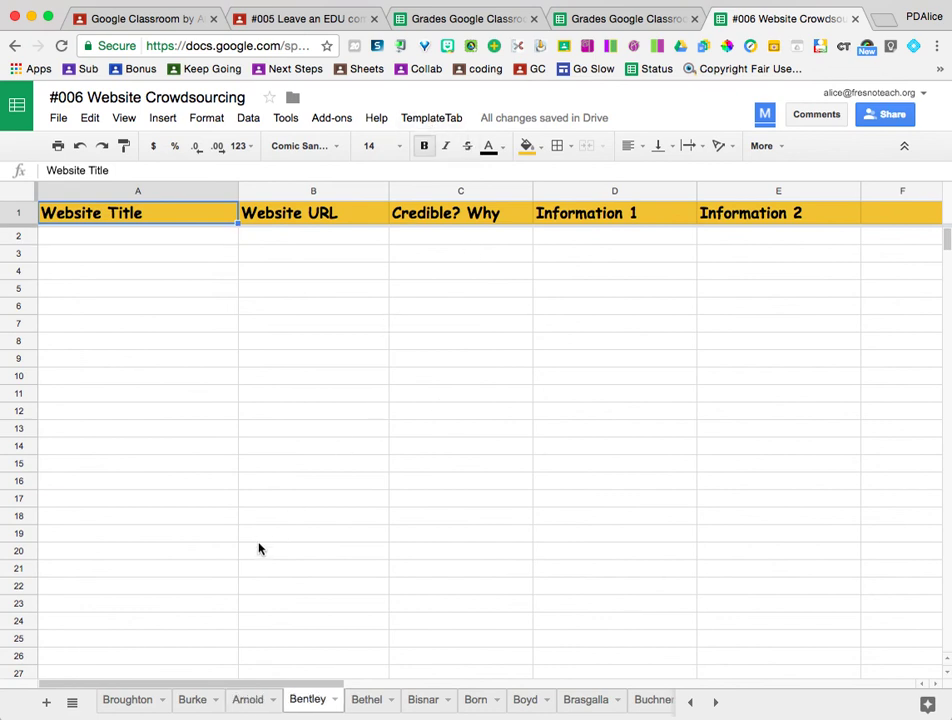
left_click(370, 708)
left_click(437, 708)
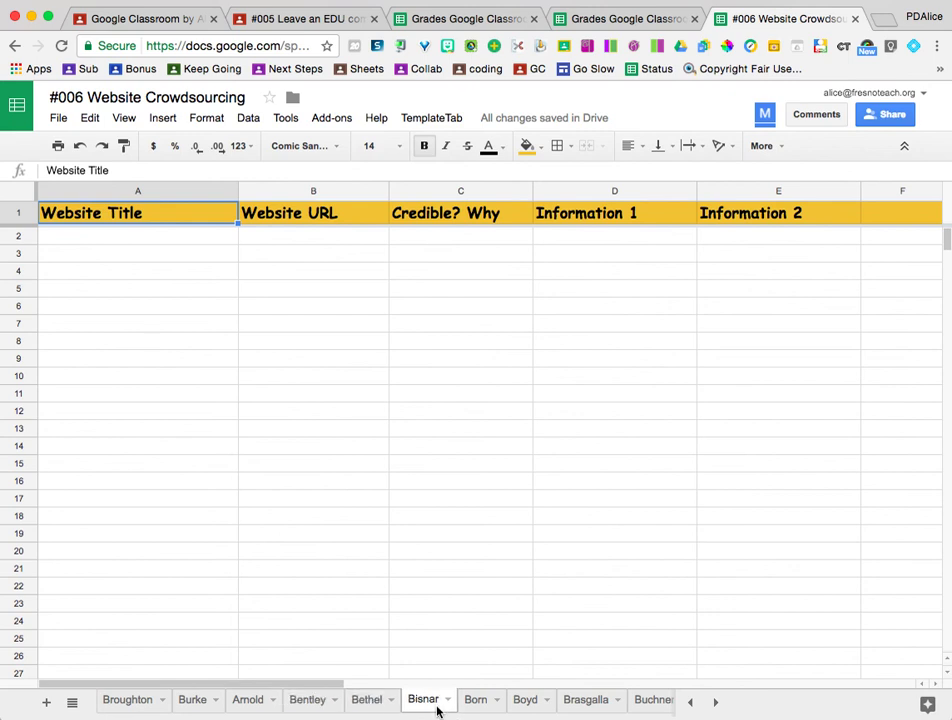
- Create a fresh TemplateTab spreadsheet with Create New, open it from its generated URL, and show its Copy of template tab
left_click(431, 118)
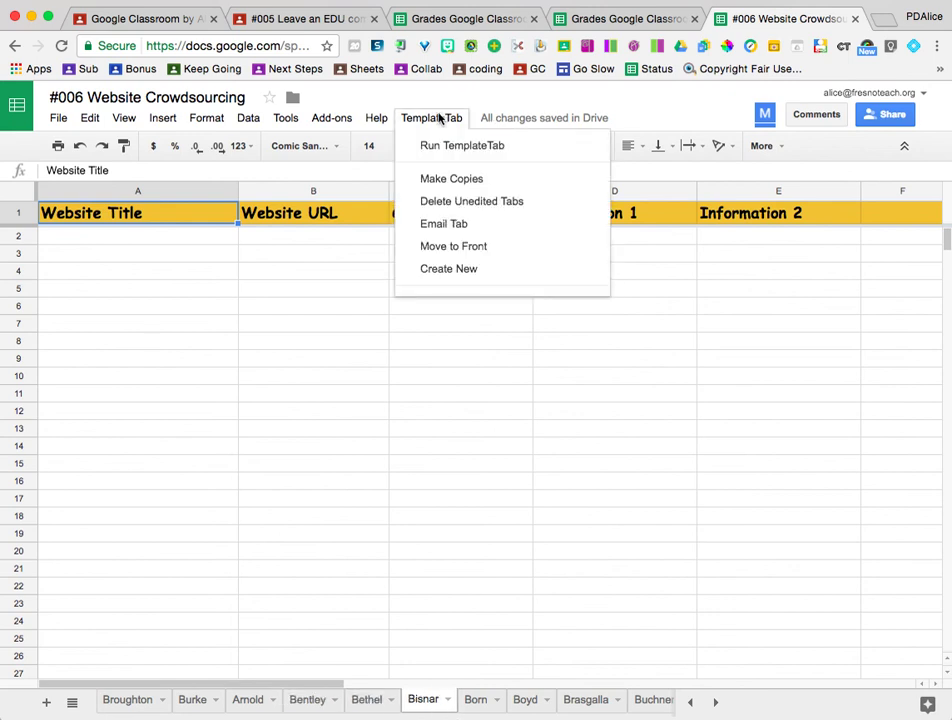
left_click(427, 270)
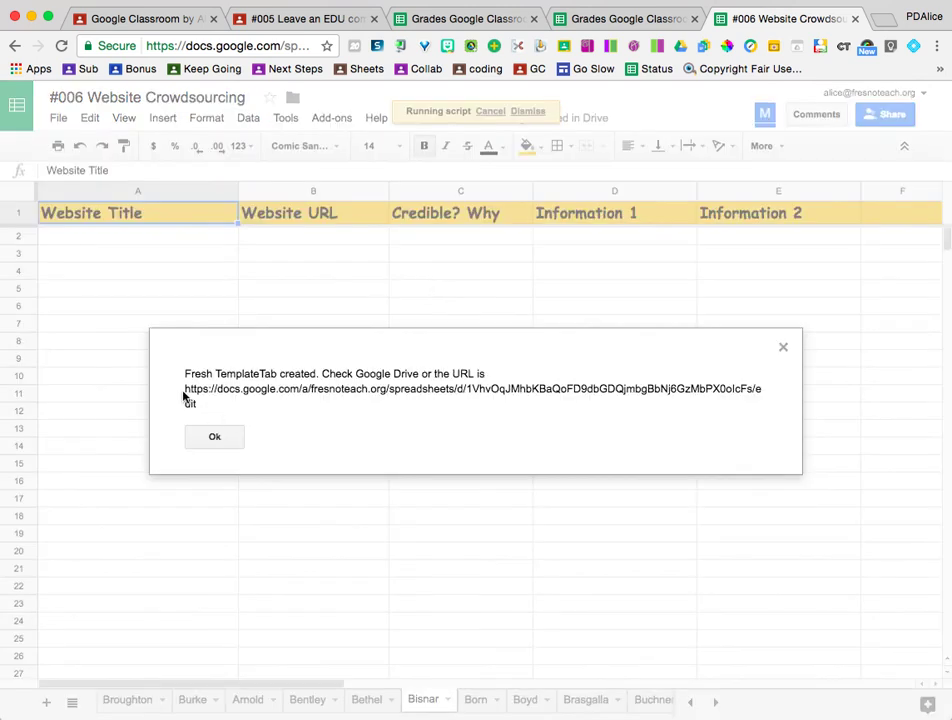
left_click_drag(185, 391, 205, 405)
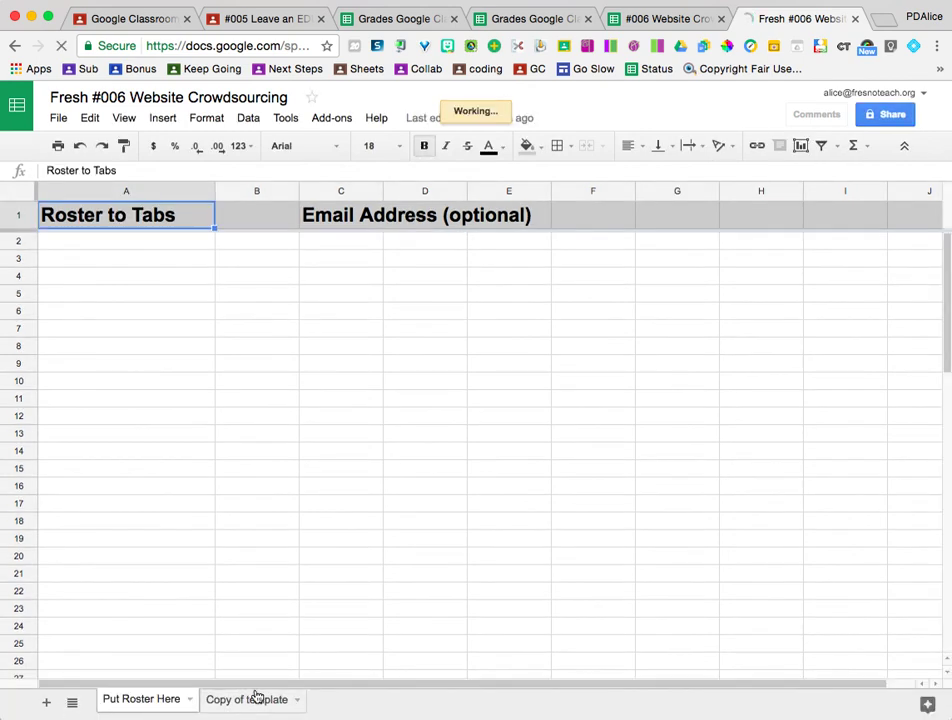
left_click(255, 699)
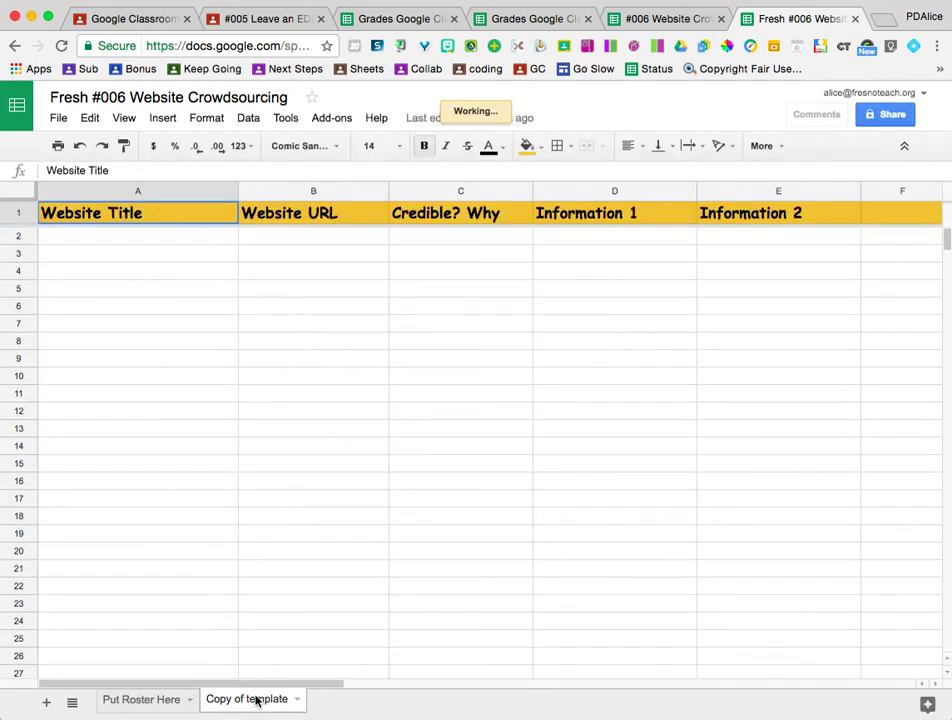